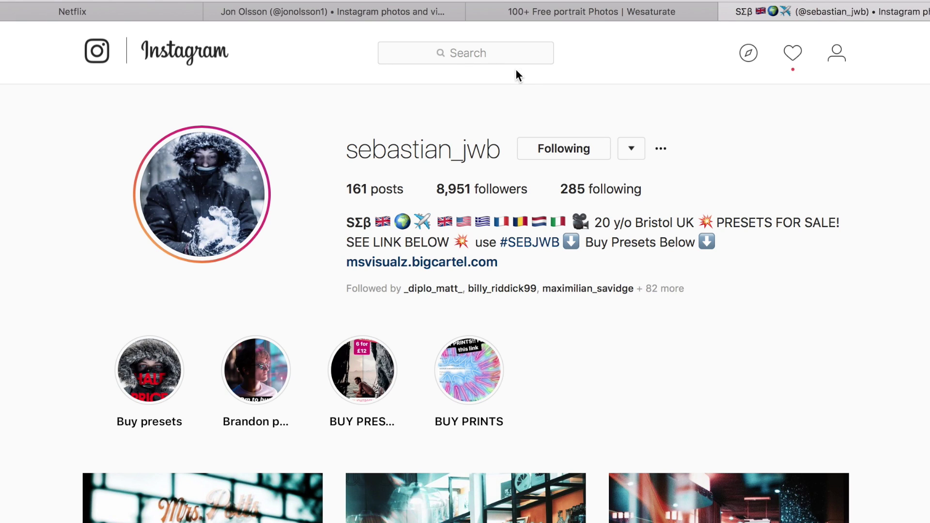
# - Browse the teal-and-orange pool post and the preset seller's Instagram grid for reference
pyautogui.click(369, 14)
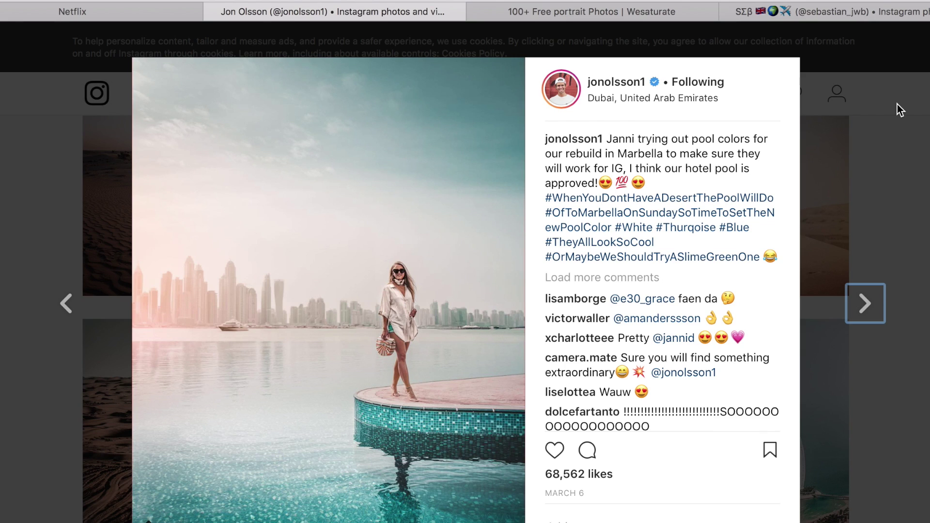
pyautogui.click(900, 11)
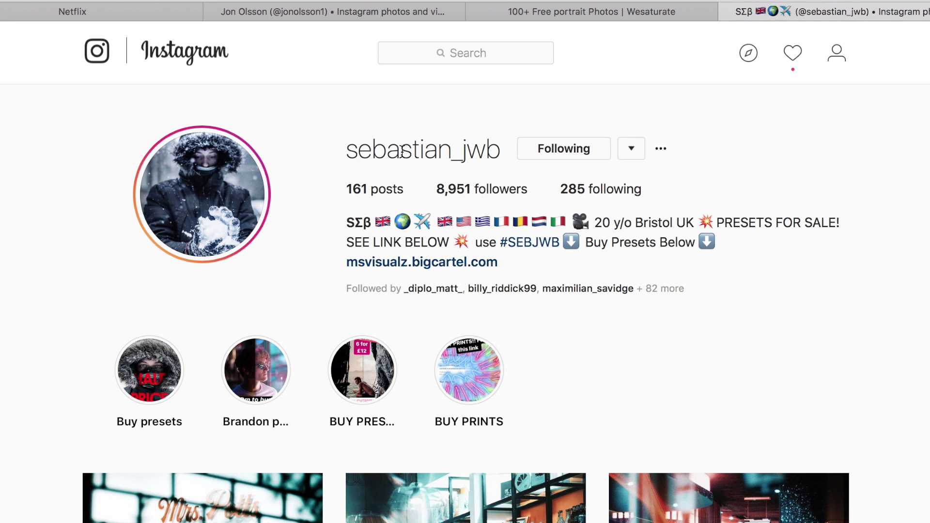
pyautogui.scroll(-5, 504, 223)
pyautogui.scroll(-7, 503, 224)
pyautogui.scroll(12, 504, 230)
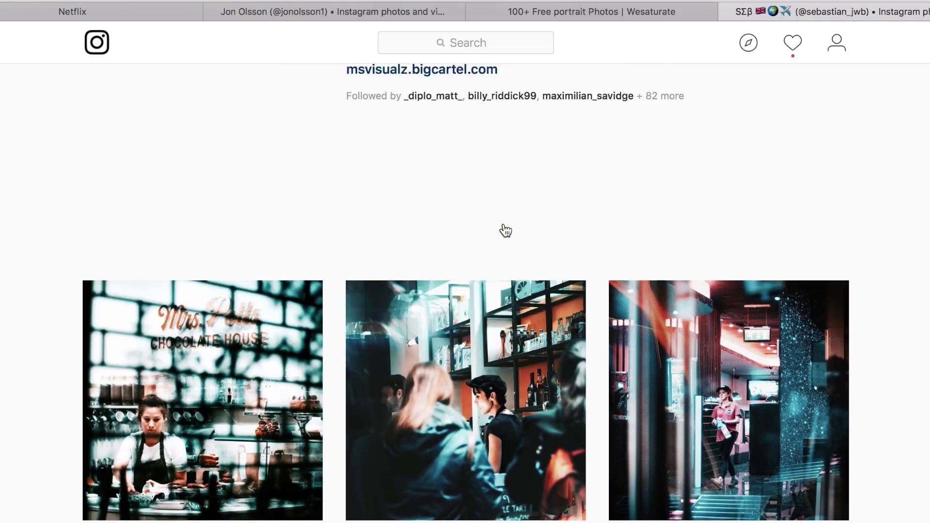
pyautogui.scroll(-3, 469, 324)
pyautogui.scroll(-5, 470, 324)
pyautogui.scroll(10, 469, 324)
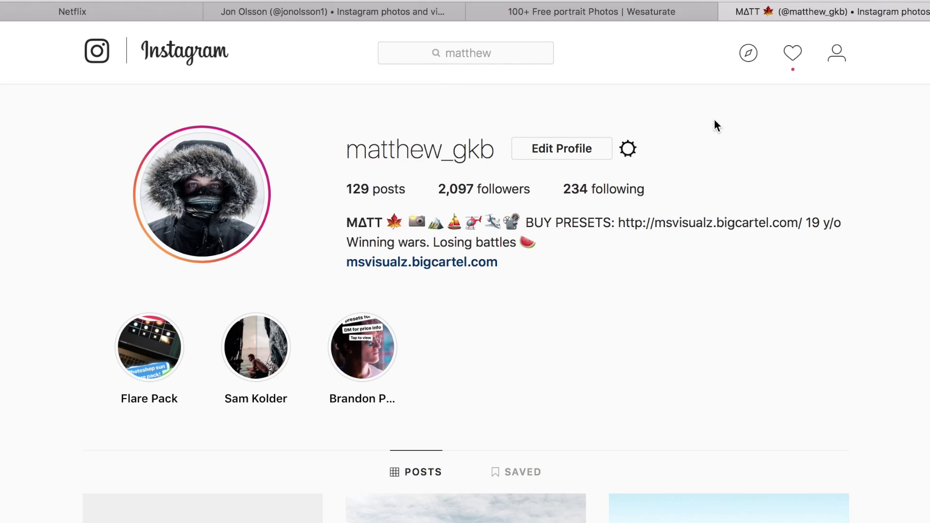
pyautogui.scroll(-6, 765, 277)
pyautogui.scroll(-10, 765, 277)
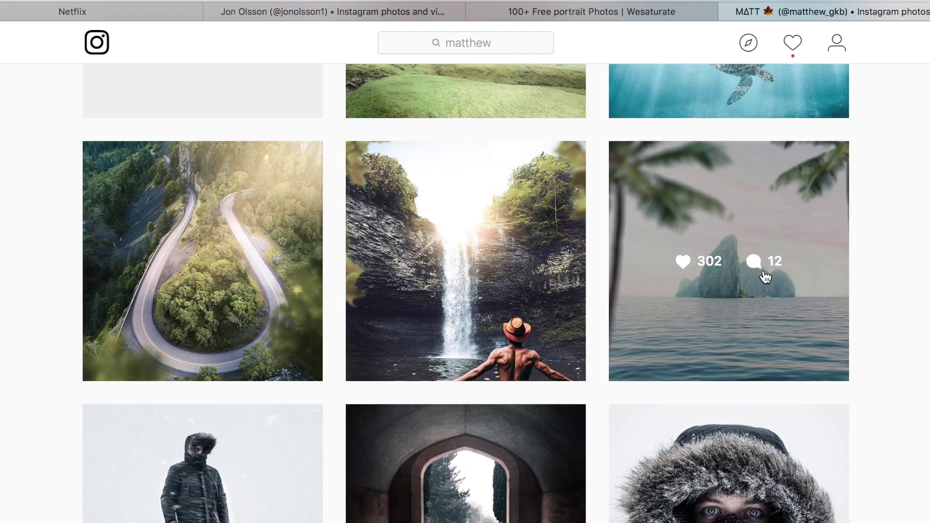
pyautogui.scroll(15, 765, 277)
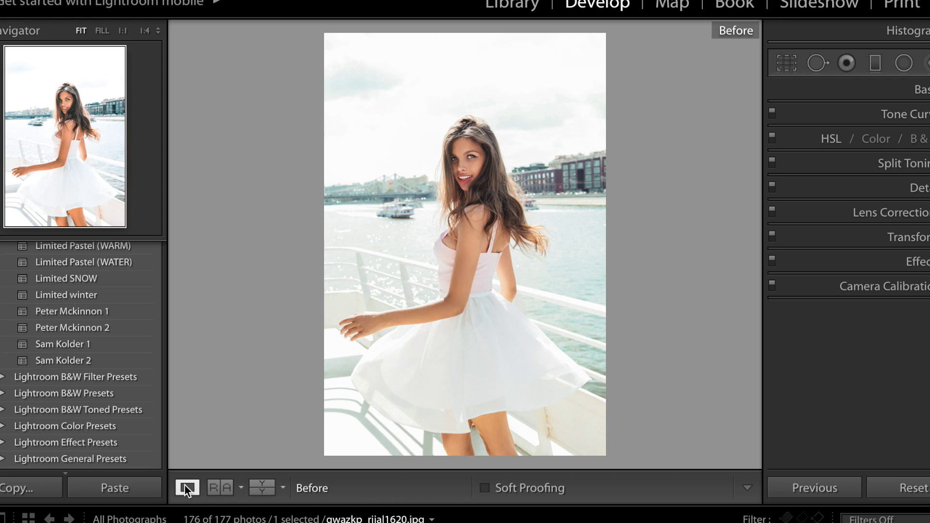
# - Leave the Before-only preview so the boat photo shows in Loupe with the Basic panel
pyautogui.click(184, 485)
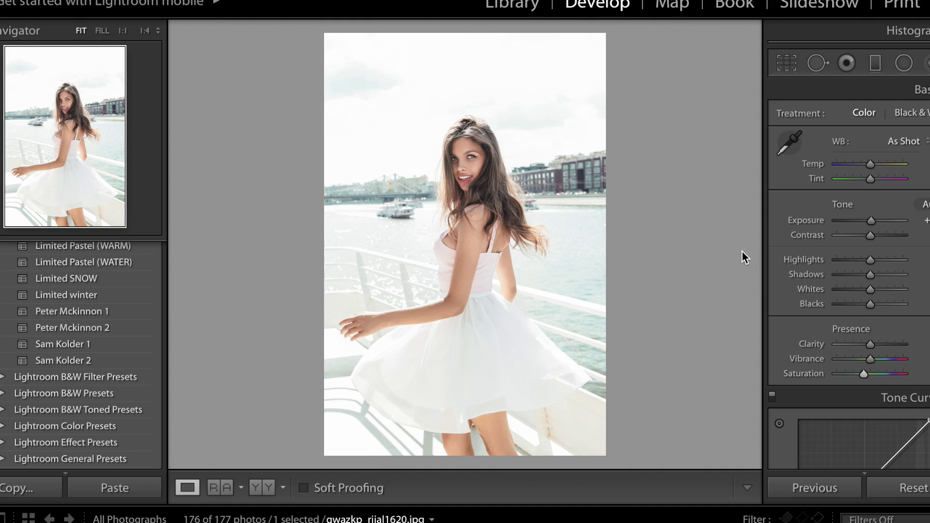
# - In Camera Calibration, set Red Primary hue to +100 and Blue Primary hue to −100
pyautogui.scroll(-10, 867, 379)
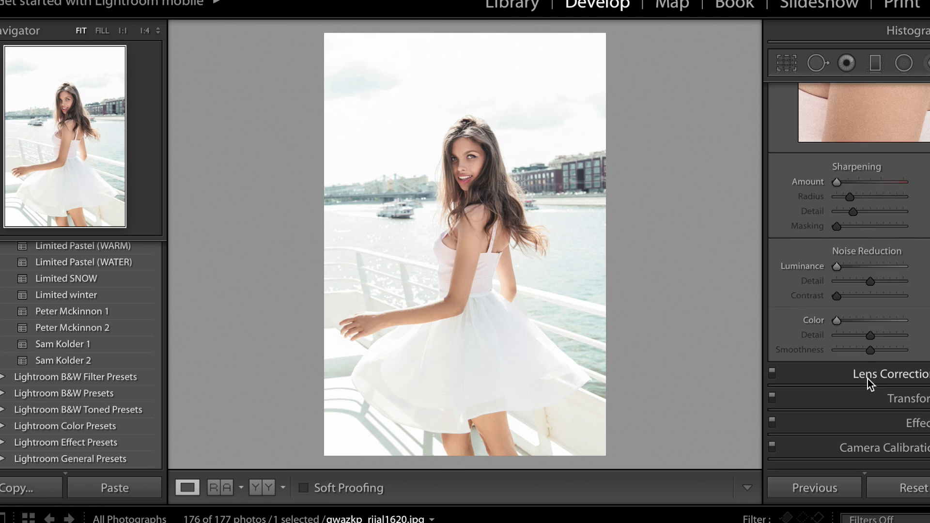
pyautogui.click(891, 455)
pyautogui.scroll(-1, 891, 455)
pyautogui.press('super+Tab')
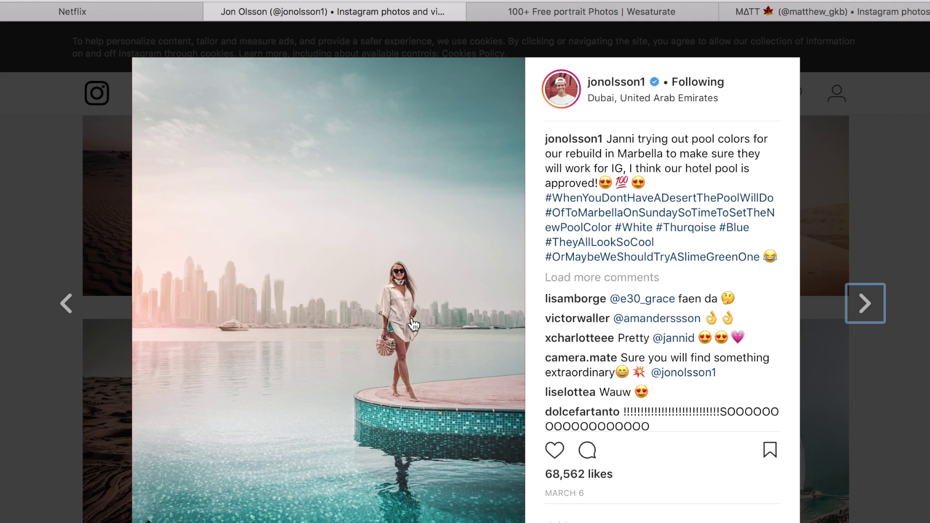
pyautogui.press('super+Tab')
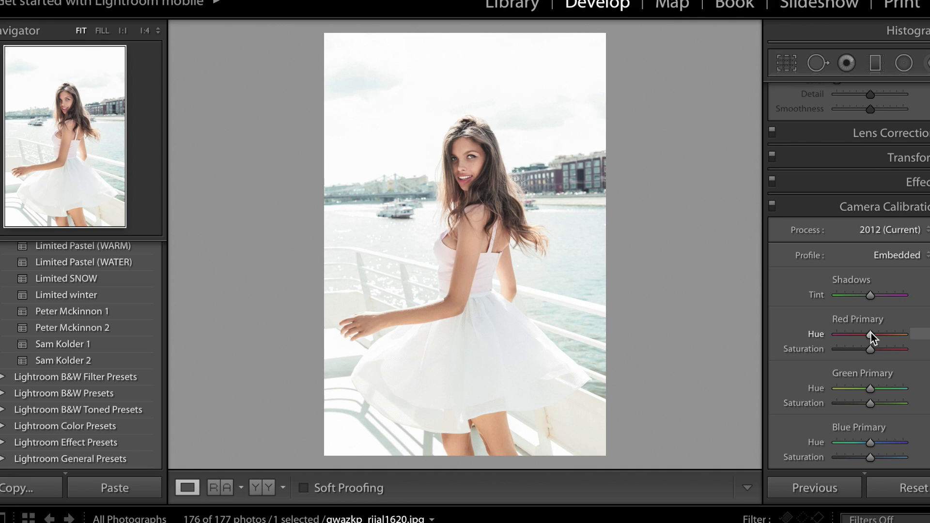
pyautogui.moveTo(871, 333); pyautogui.dragTo(902, 334)
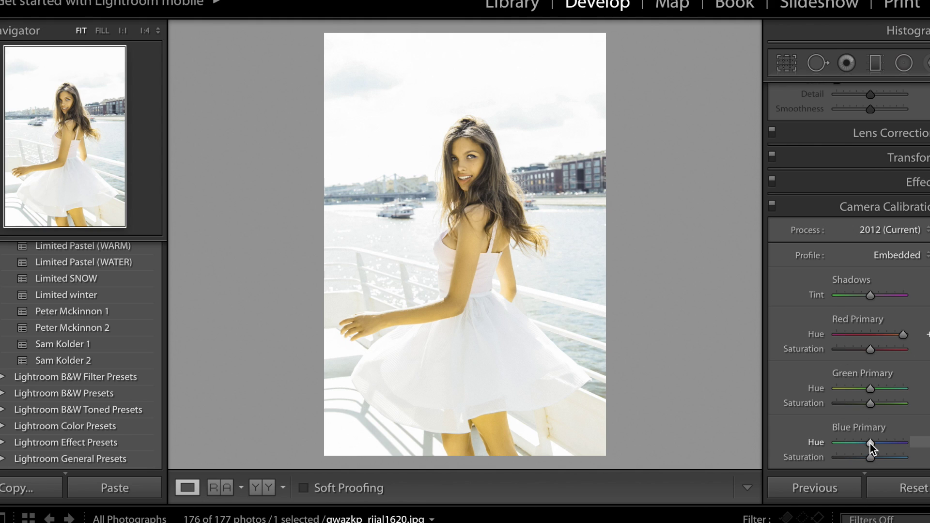
pyautogui.moveTo(869, 443); pyautogui.dragTo(723, 432)
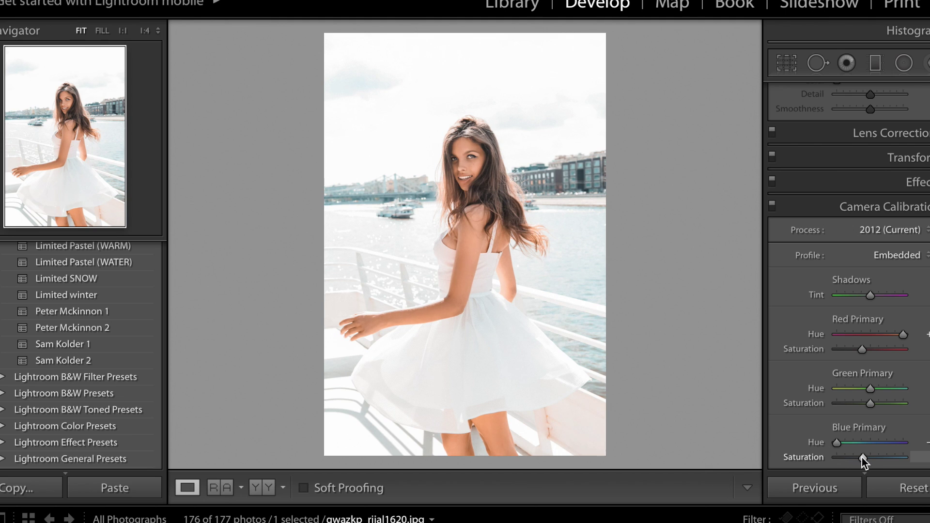
# - Try a slightly lower Basic Saturation, then reset it to its default
pyautogui.click(919, 207)
pyautogui.scroll(10, 915, 208)
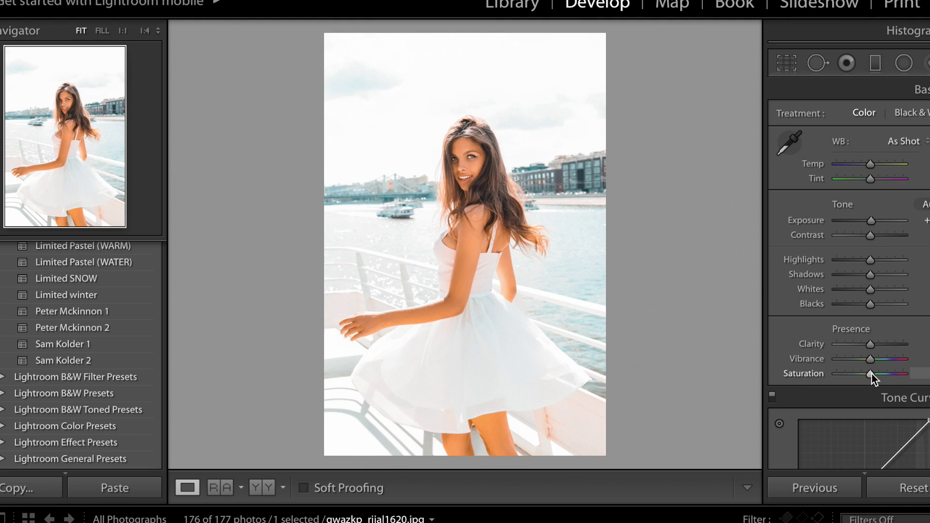
pyautogui.moveTo(870, 375); pyautogui.dragTo(862, 375)
pyautogui.doubleClick(808, 375)
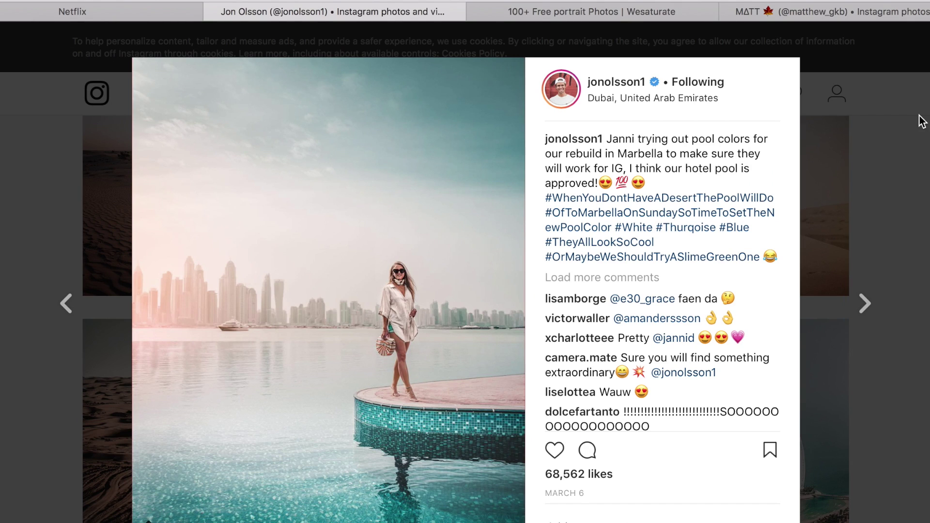
# - Close the open post and cookie notice, then scan the reference account's photo grid
pyautogui.click(919, 194)
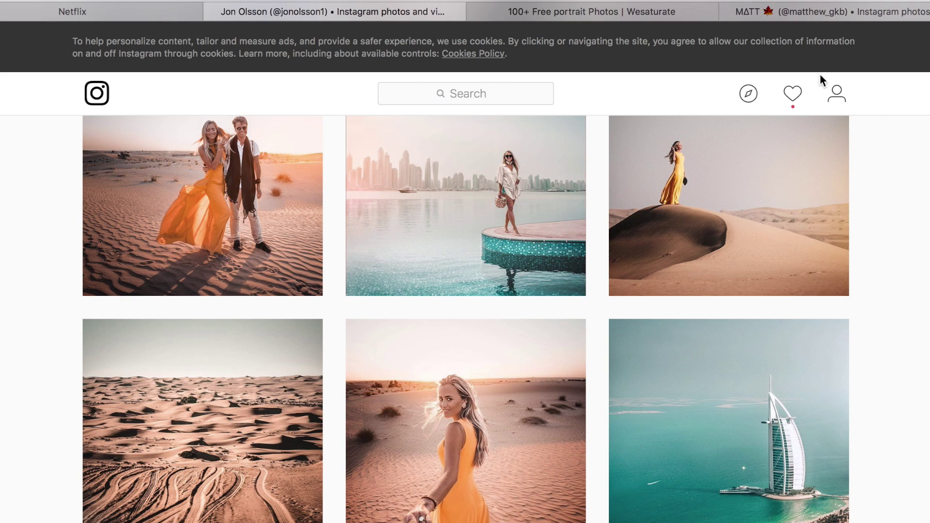
pyautogui.click(807, 32)
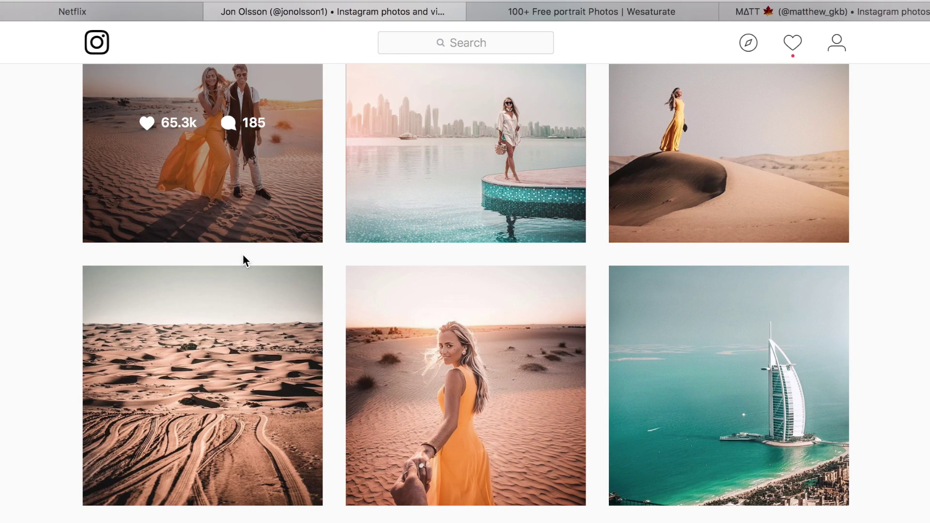
pyautogui.moveTo(450, 327)
pyautogui.scroll(-5, 591, 305)
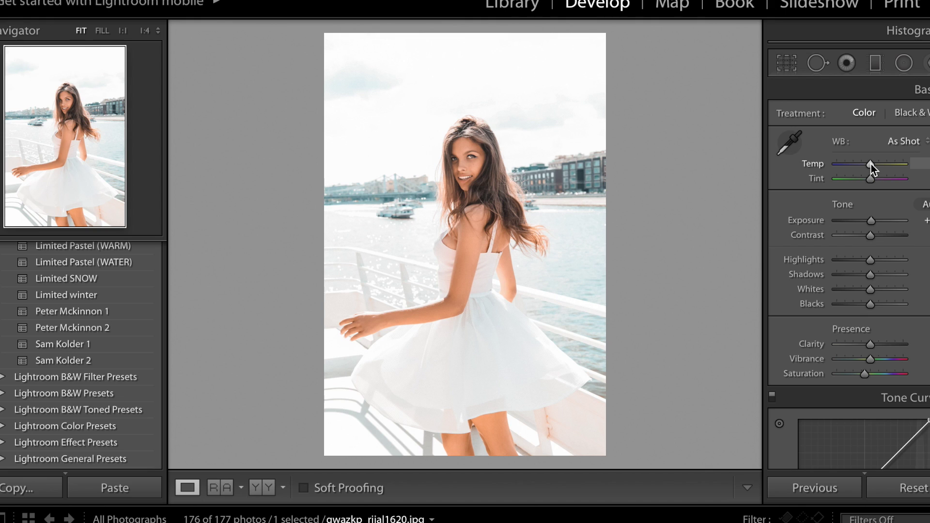
# - Settle the Temp slider on a slightly cooler Custom white balance
pyautogui.moveTo(870, 164); pyautogui.dragTo(864, 164)
pyautogui.moveTo(873, 167); pyautogui.dragTo(878, 168)
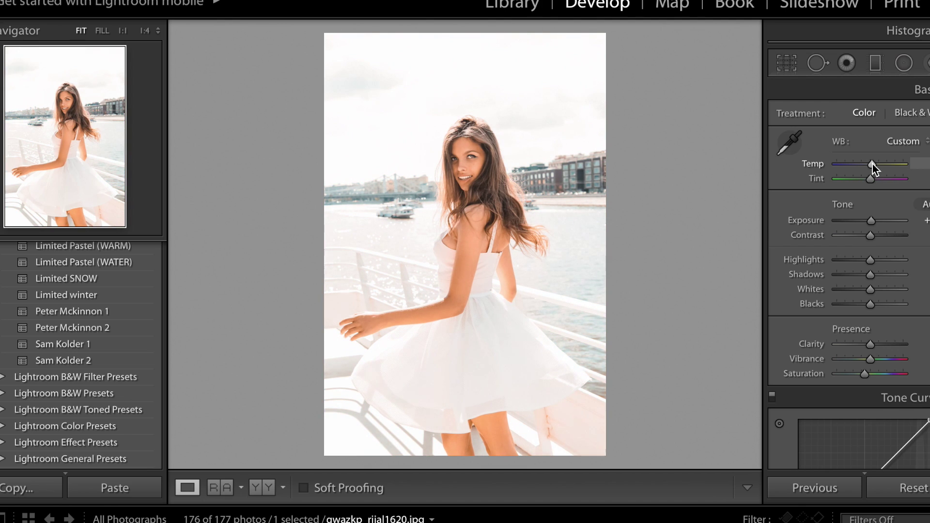
pyautogui.moveTo(873, 168); pyautogui.dragTo(867, 168)
# - In HSL Saturation, raise Orange and Blue and fine-tune Yellow
pyautogui.scroll(-10, 770, 275)
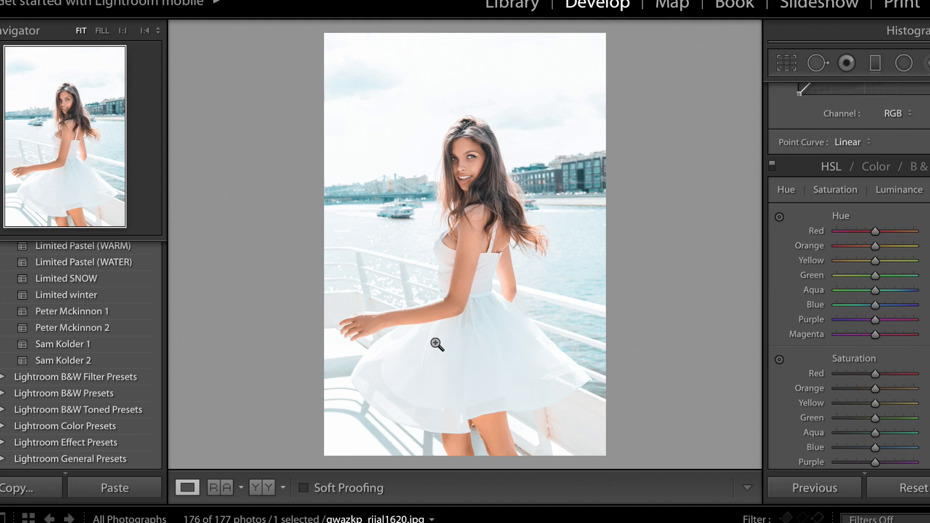
pyautogui.scroll(-2, 847, 339)
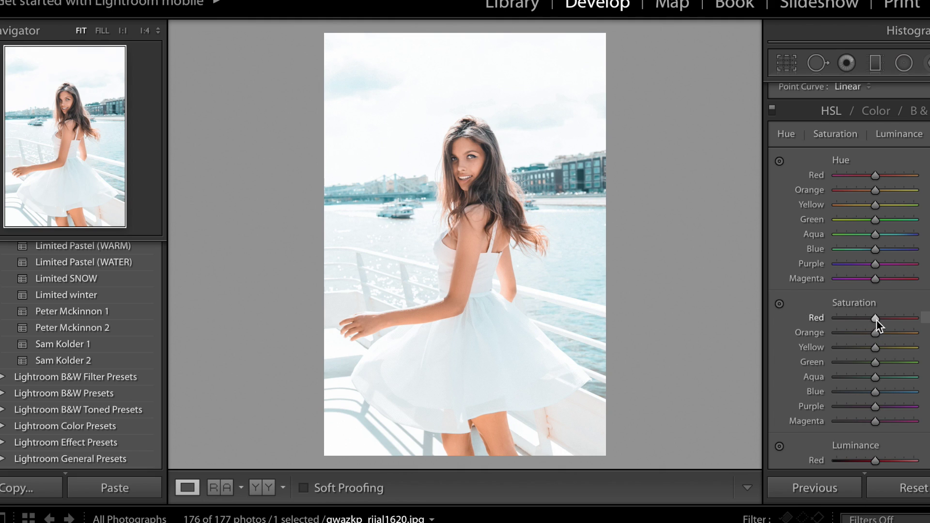
pyautogui.moveTo(890, 320); pyautogui.dragTo(891, 339)
pyautogui.moveTo(881, 351); pyautogui.dragTo(872, 378)
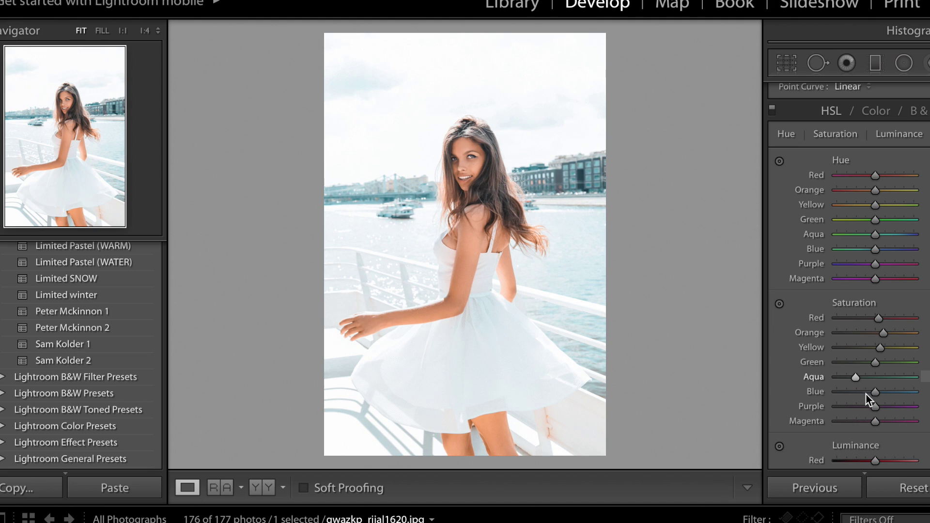
pyautogui.moveTo(860, 393); pyautogui.dragTo(865, 392)
pyautogui.moveTo(866, 393)
pyautogui.mouseDown()
pyautogui.moveTo(918, 395)
pyautogui.moveTo(879, 397)
pyautogui.mouseUp()
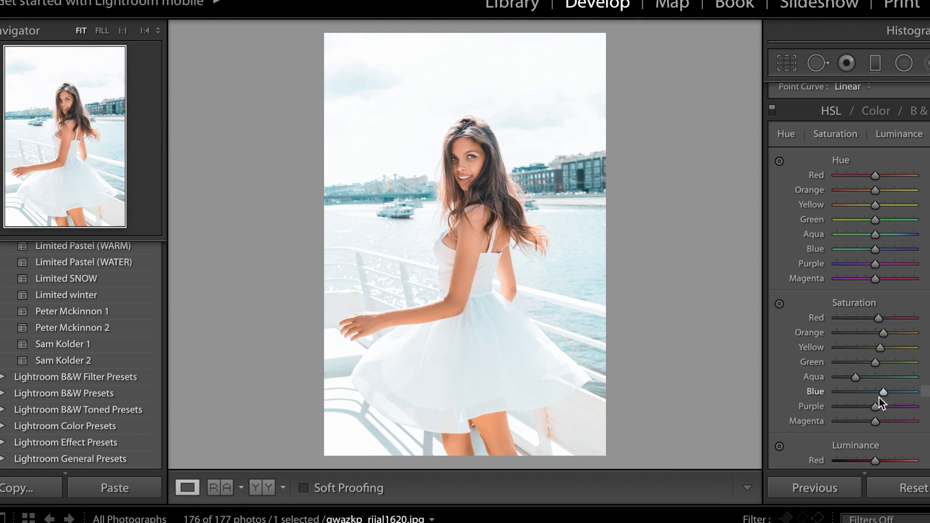
# - Lower Aqua, Purple and Magenta saturation
pyautogui.click(847, 380)
pyautogui.click(859, 406)
pyautogui.click(861, 421)
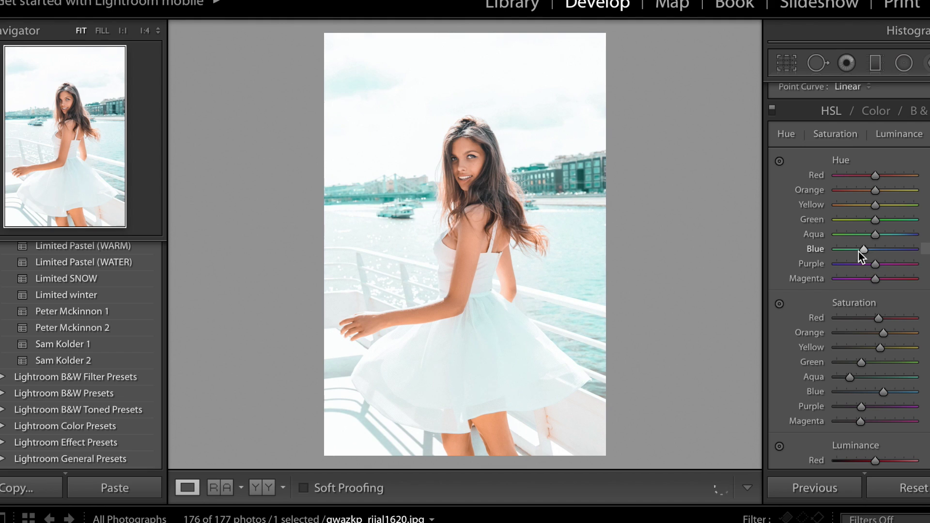
# - Push the HSL Aqua hue toward blue and bring the Blue hue back near zero
pyautogui.moveTo(858, 252)
pyautogui.mouseDown()
pyautogui.moveTo(890, 254)
pyautogui.moveTo(875, 255)
pyautogui.mouseUp()
pyautogui.moveTo(867, 251); pyautogui.dragTo(888, 237)
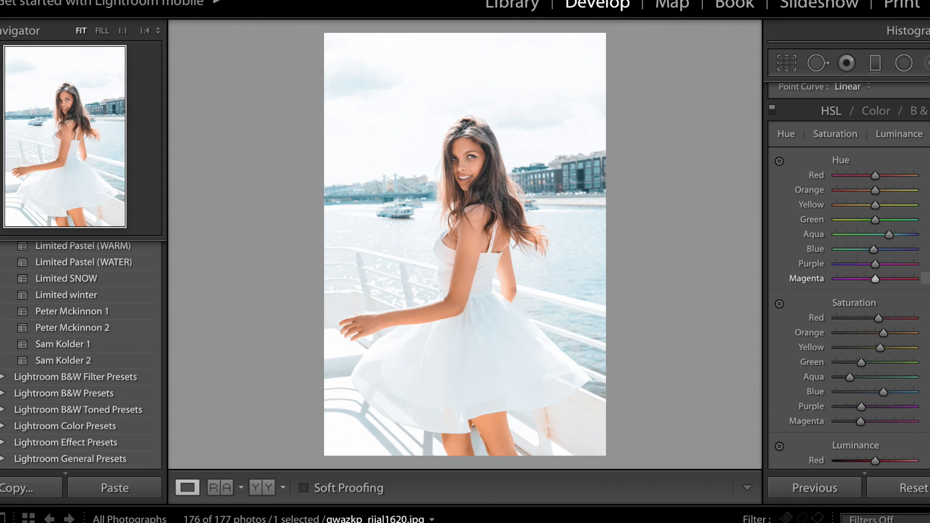
pyautogui.scroll(-5, 886, 335)
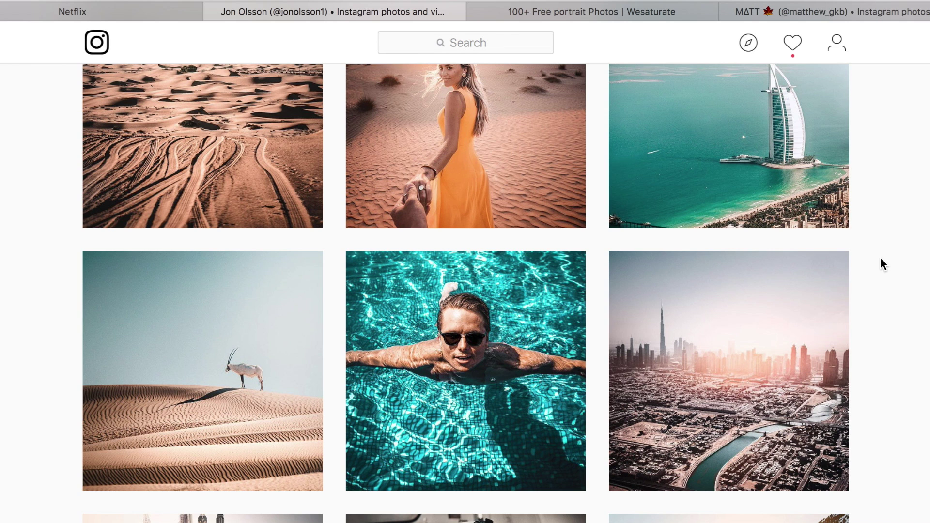
# - Open the teal swimming-pool post from the Instagram grid as a colour reference
pyautogui.scroll(2, 880, 257)
pyautogui.scroll(-13, 880, 258)
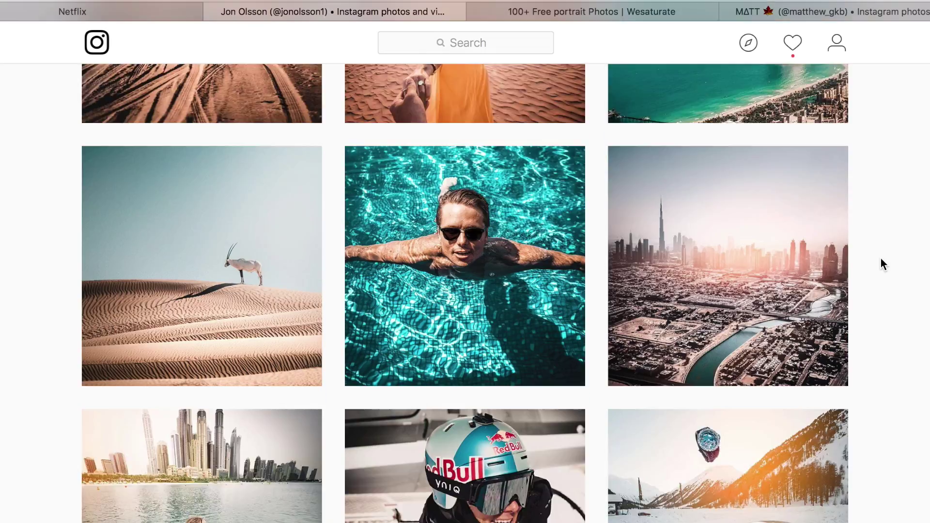
pyautogui.scroll(5, 880, 257)
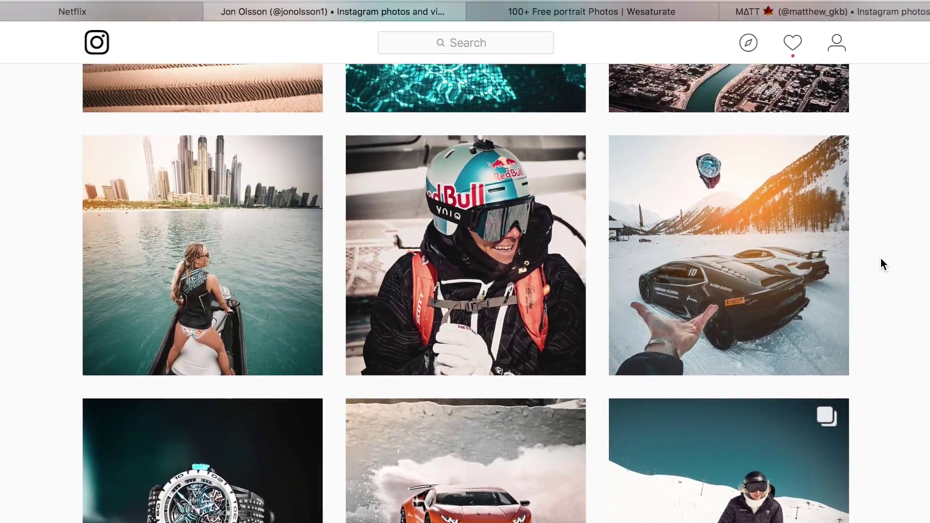
pyautogui.scroll(7, 848, 508)
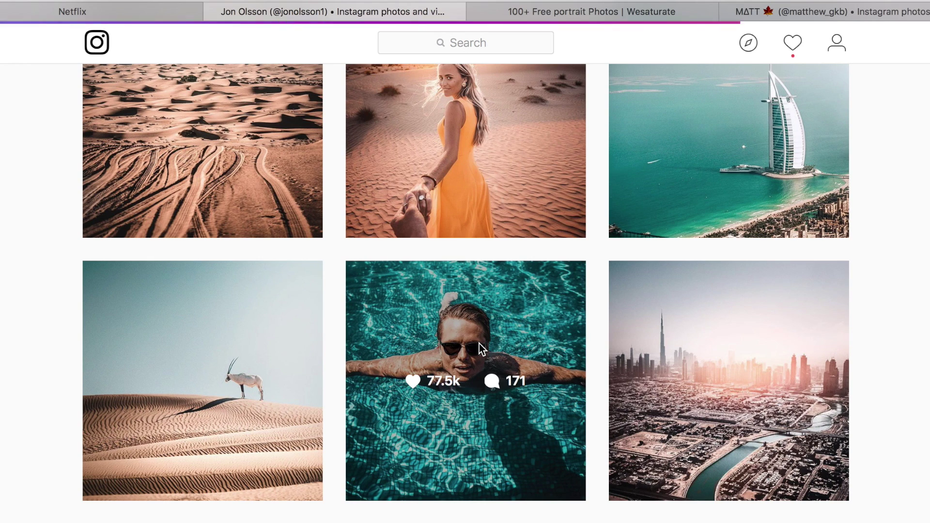
pyautogui.click(481, 349)
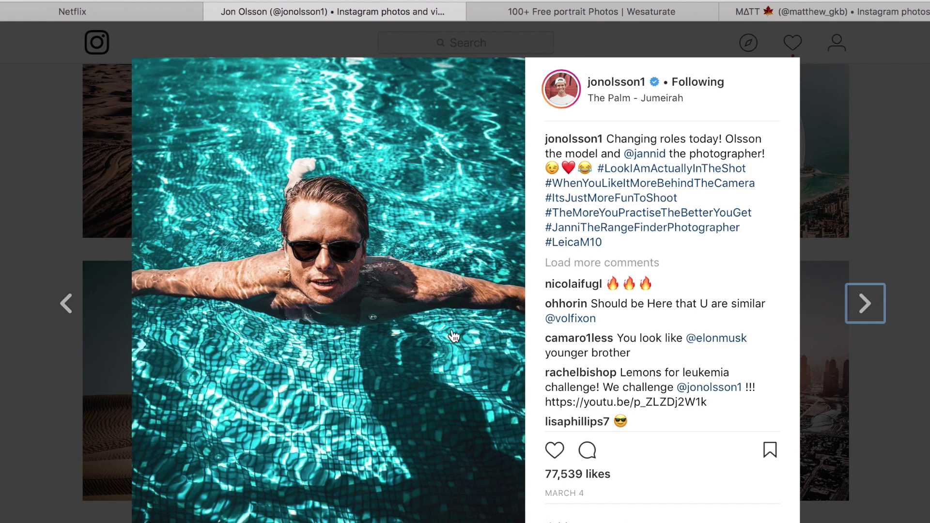
pyautogui.press('super+Tab')
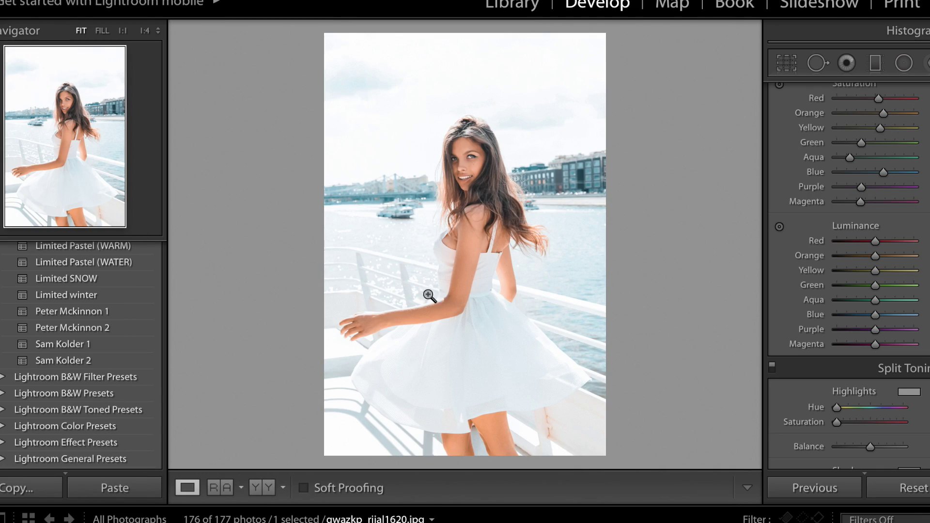
# - Darken Blue and brighten Aqua luminance, then review the Monaco reference post
pyautogui.moveTo(875, 315)
pyautogui.mouseDown()
pyautogui.moveTo(853, 316)
pyautogui.moveTo(877, 318)
pyautogui.mouseUp()
pyautogui.click(884, 300)
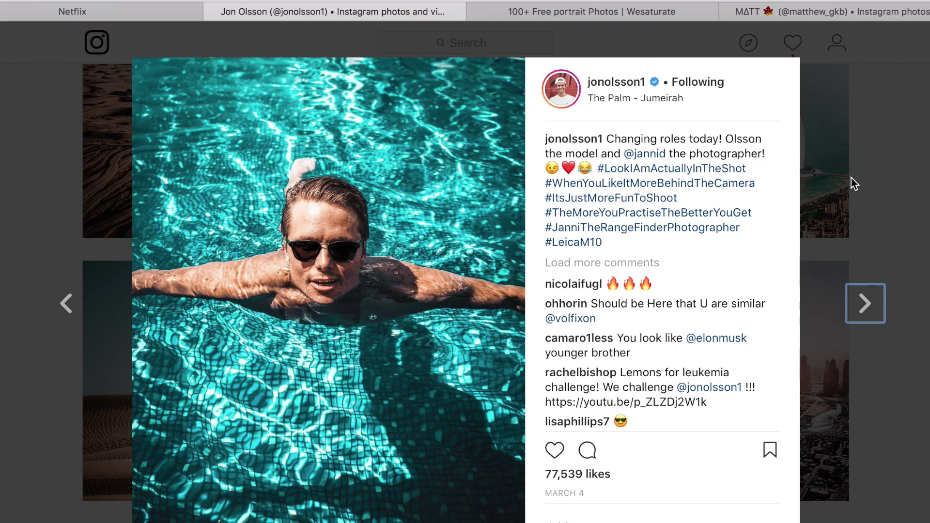
pyautogui.click(850, 178)
pyautogui.scroll(4, 851, 178)
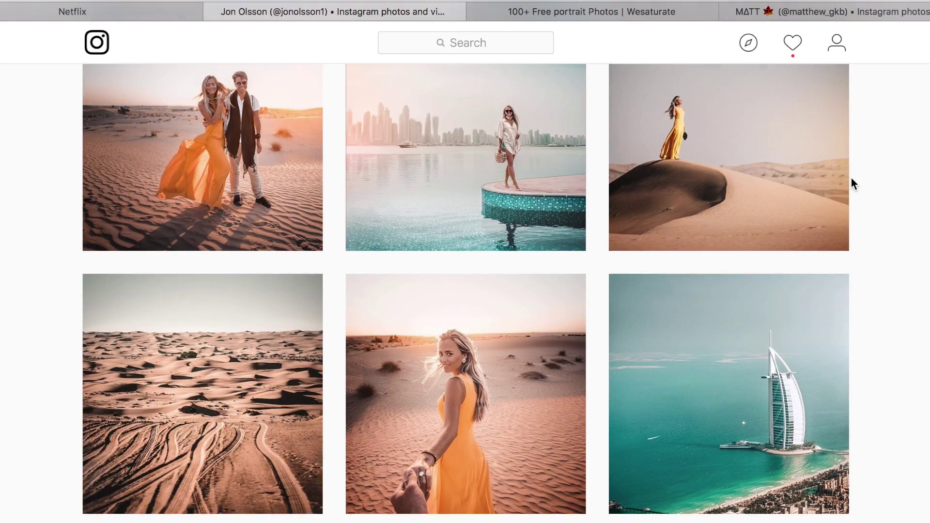
pyautogui.scroll(8, 850, 179)
pyautogui.click(523, 201)
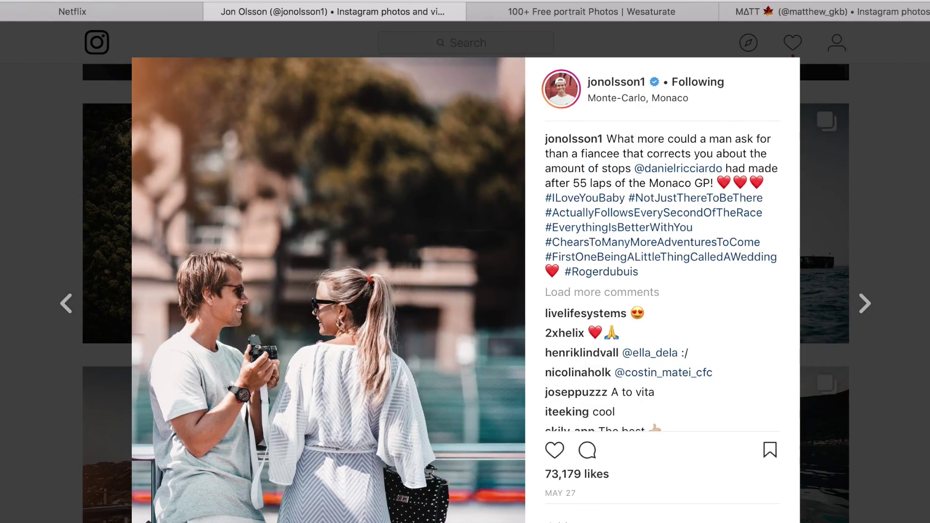
pyautogui.click(855, 257)
pyautogui.scroll(5, 749, 343)
pyautogui.scroll(-10, 749, 343)
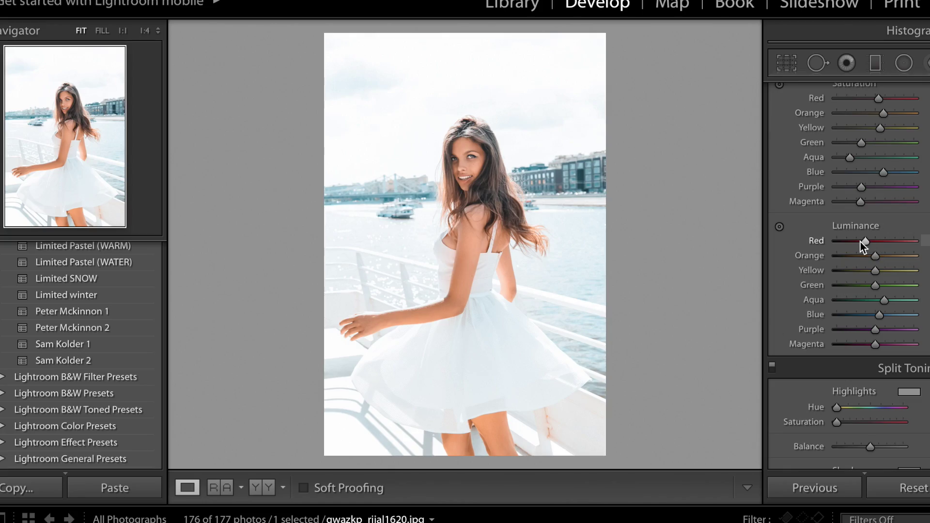
# - Slightly brighten Red and adjust Orange luminance, then compare with the unedited original
pyautogui.moveTo(859, 242); pyautogui.dragTo(879, 257)
pyautogui.click(873, 259)
pyautogui.click(925, 255)
pyautogui.press('Return')
pyautogui.press('\\')
pyautogui.press('\\')
pyautogui.press('\\')
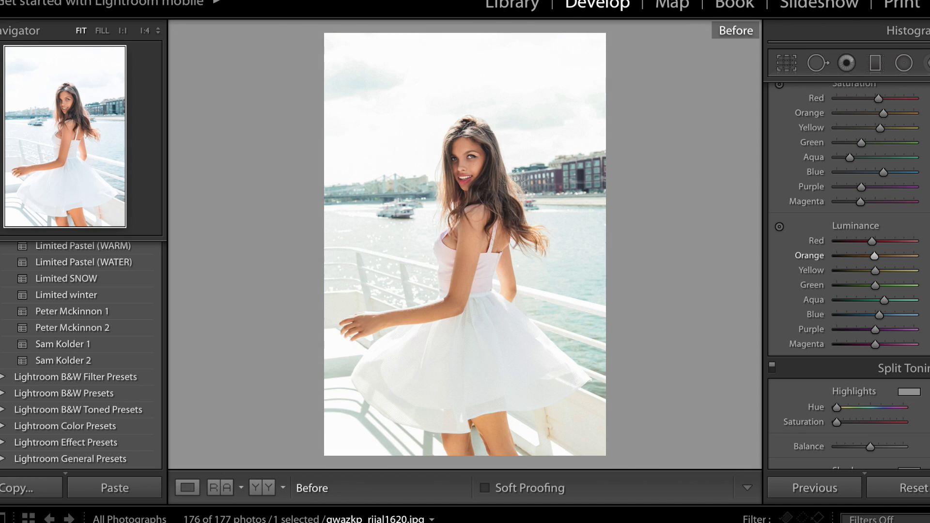
pyautogui.press('\\')
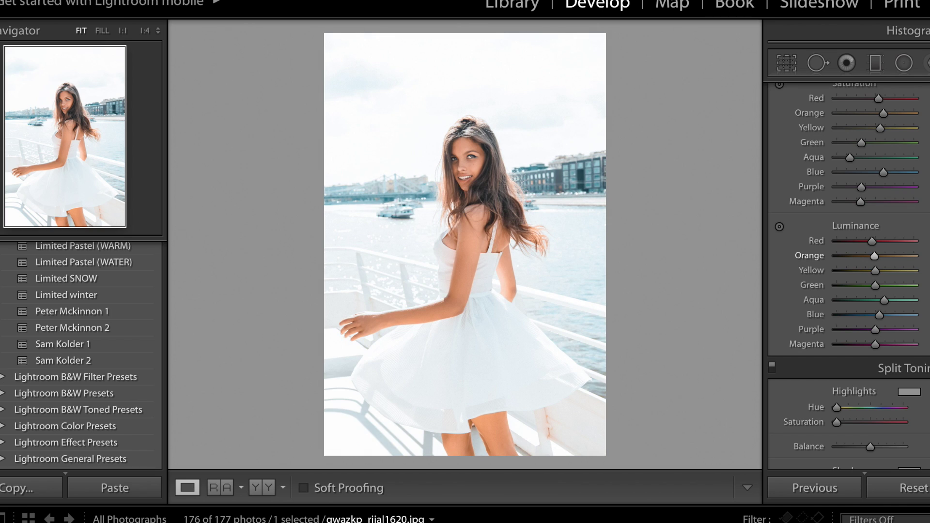
# - Tint the split-toning highlights warm orange with light saturation, checking it with toning off and on
pyautogui.scroll(5, 847, 243)
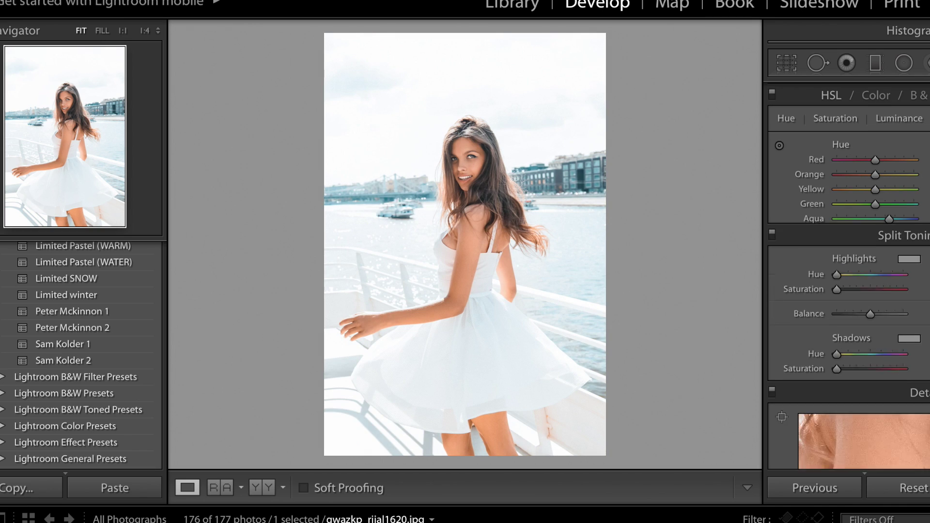
pyautogui.click(891, 95)
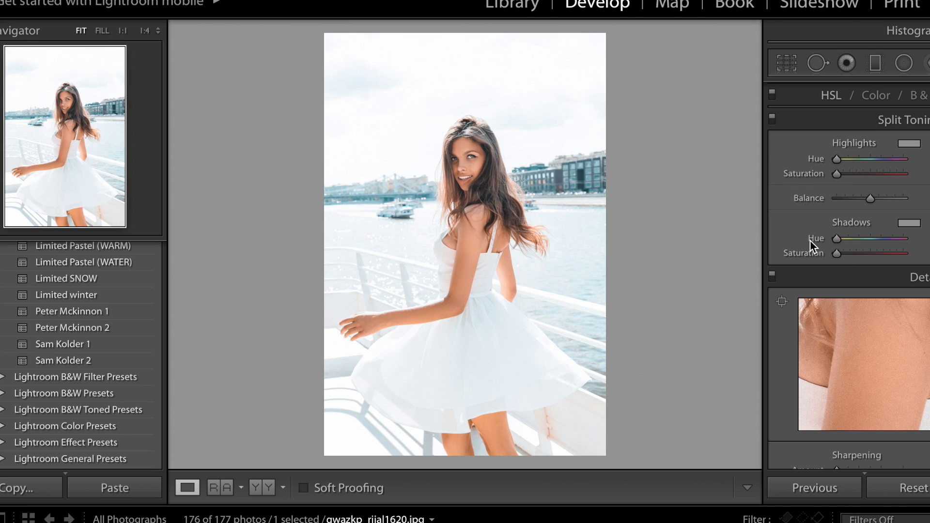
pyautogui.keyDown('alt'); pyautogui.click(835, 159); pyautogui.keyUp('alt')
pyautogui.moveTo(836, 159); pyautogui.dragTo(875, 161)
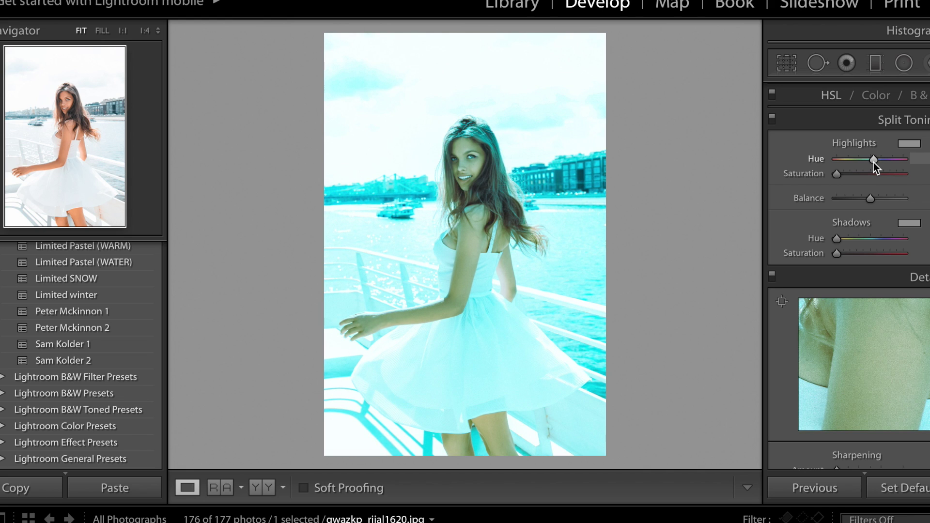
pyautogui.moveTo(873, 162); pyautogui.dragTo(842, 165)
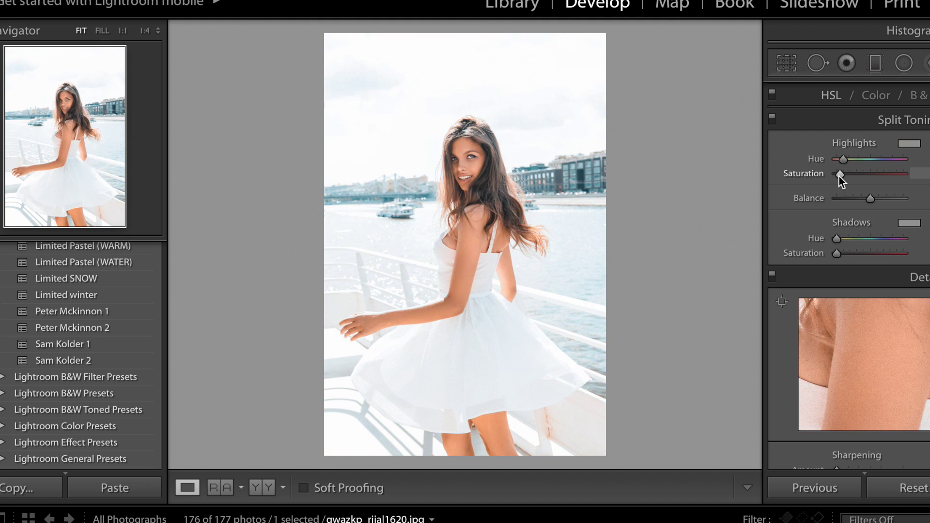
pyautogui.moveTo(841, 176); pyautogui.dragTo(851, 176)
pyautogui.click(772, 121)
pyautogui.click(772, 122)
pyautogui.moveTo(850, 174); pyautogui.dragTo(843, 174)
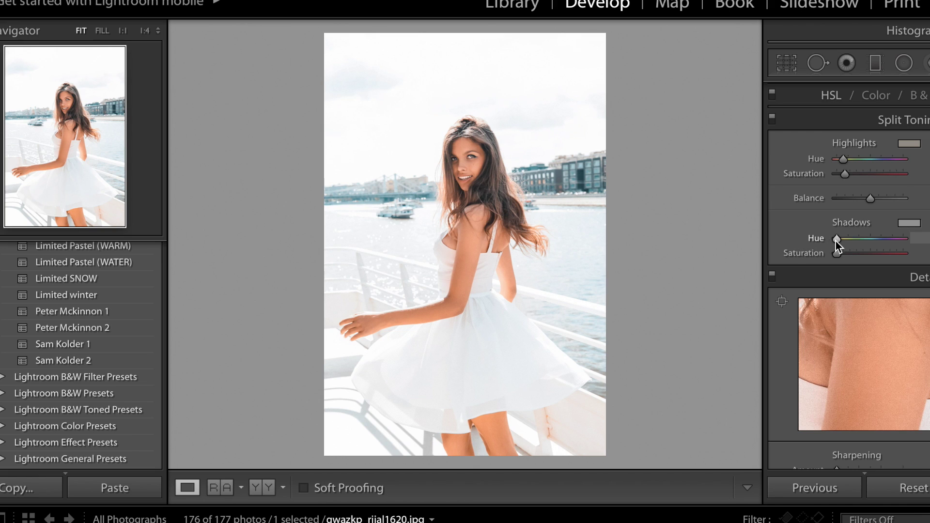
# - Give the shadows a teal hue at low saturation, then toggle split toning to compare
pyautogui.moveTo(836, 242); pyautogui.dragTo(871, 239)
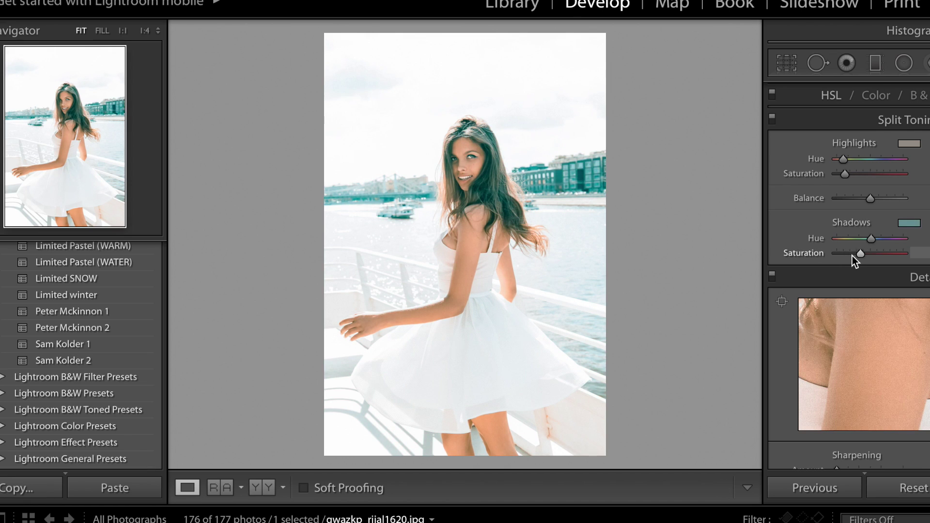
pyautogui.click(839, 255)
pyautogui.scroll(1, 839, 256)
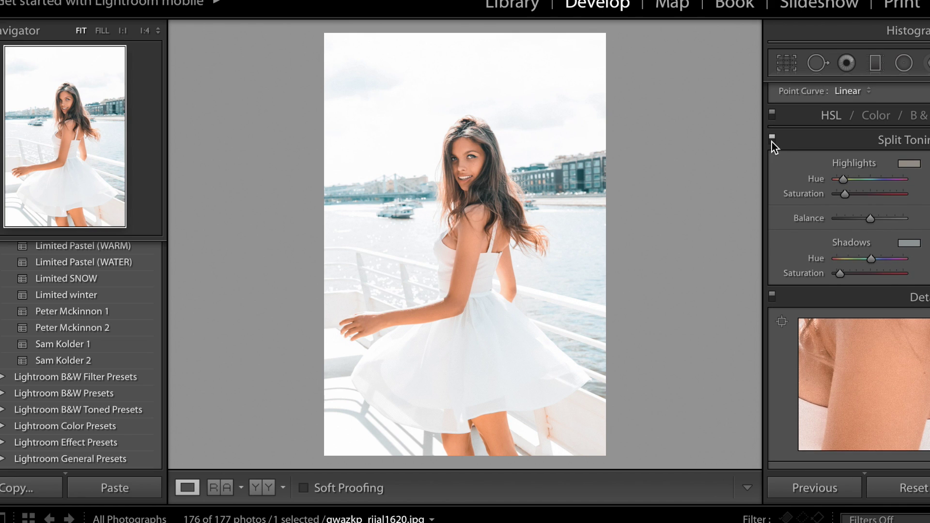
pyautogui.click(772, 140)
pyautogui.click(771, 140)
pyautogui.click(771, 140)
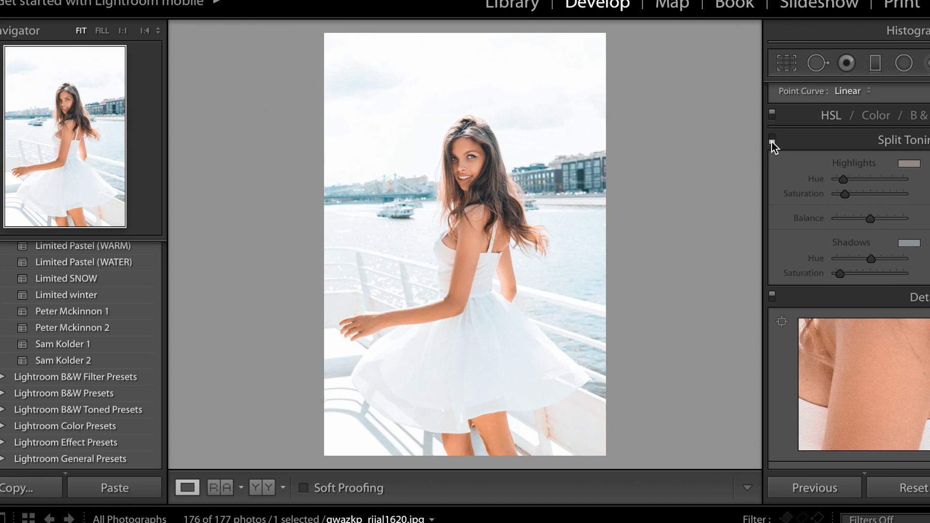
pyautogui.click(772, 141)
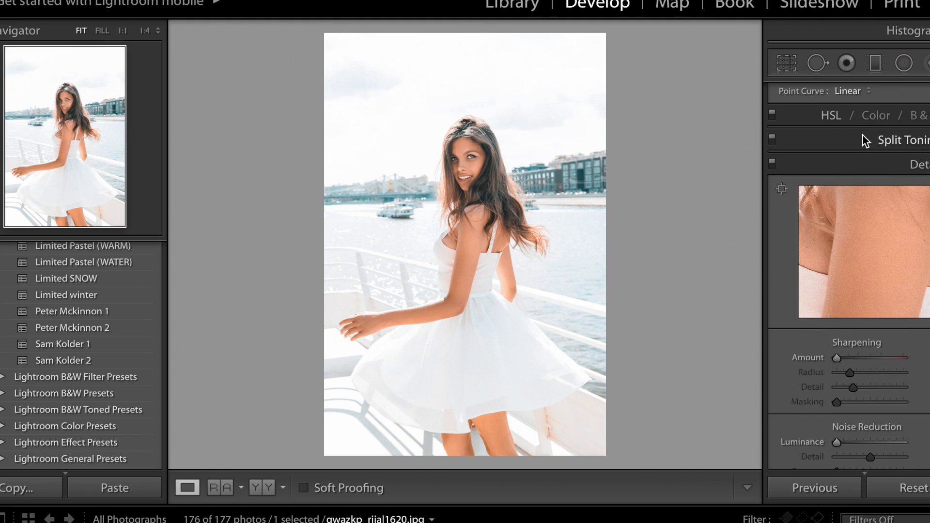
pyautogui.scroll(5, 907, 127)
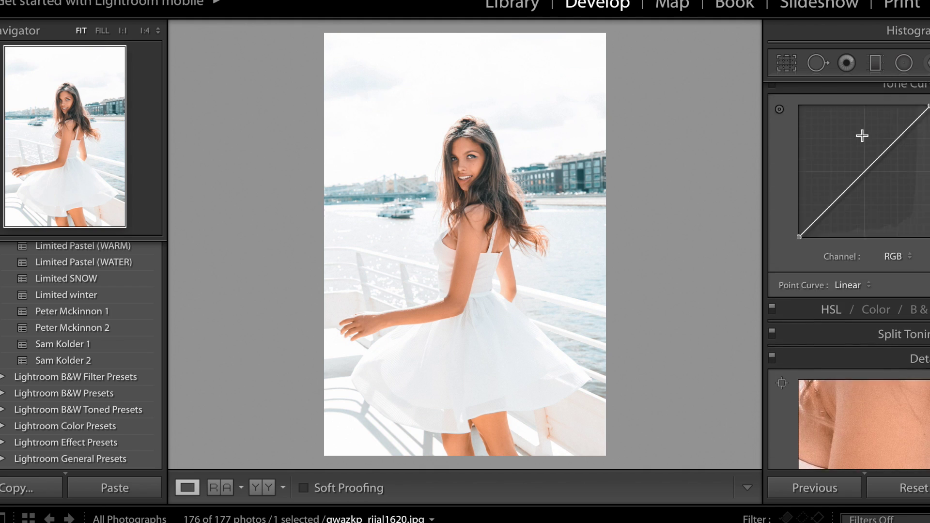
# - Raise Highlights and Whites, settle Shadows slightly lifted, and lower Contrast a touch
pyautogui.scroll(5, 910, 127)
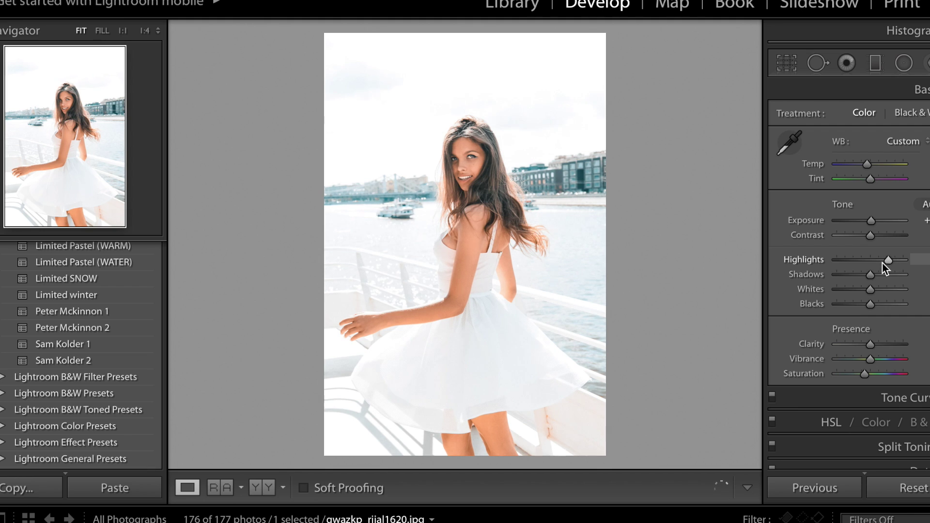
pyautogui.moveTo(882, 263); pyautogui.dragTo(796, 251)
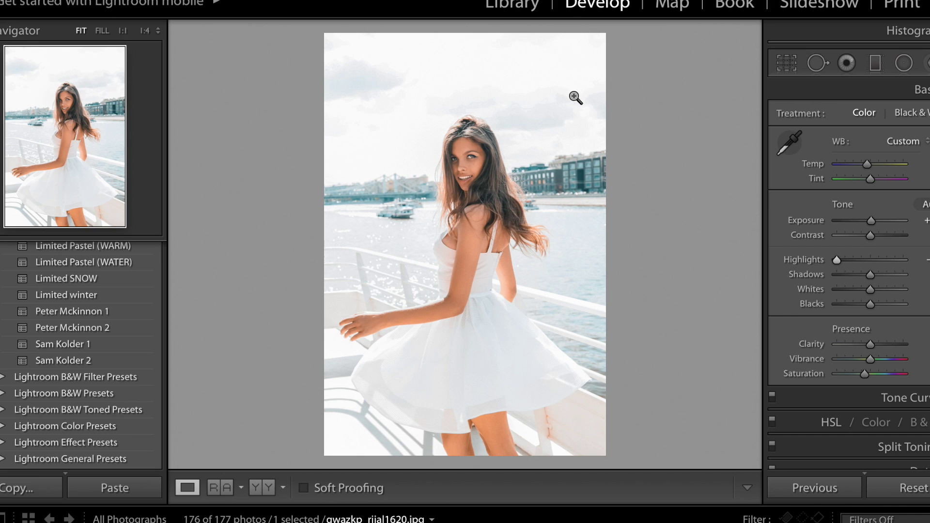
pyautogui.moveTo(877, 260)
pyautogui.mouseDown()
pyautogui.moveTo(894, 256)
pyautogui.moveTo(873, 248)
pyautogui.moveTo(891, 251)
pyautogui.mouseUp()
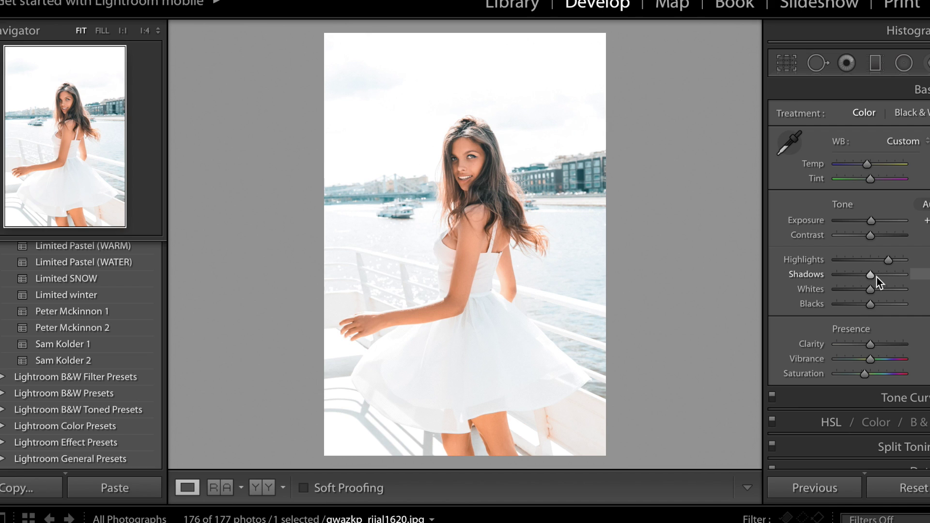
pyautogui.moveTo(868, 276)
pyautogui.mouseDown()
pyautogui.moveTo(877, 277)
pyautogui.moveTo(862, 275)
pyautogui.mouseUp()
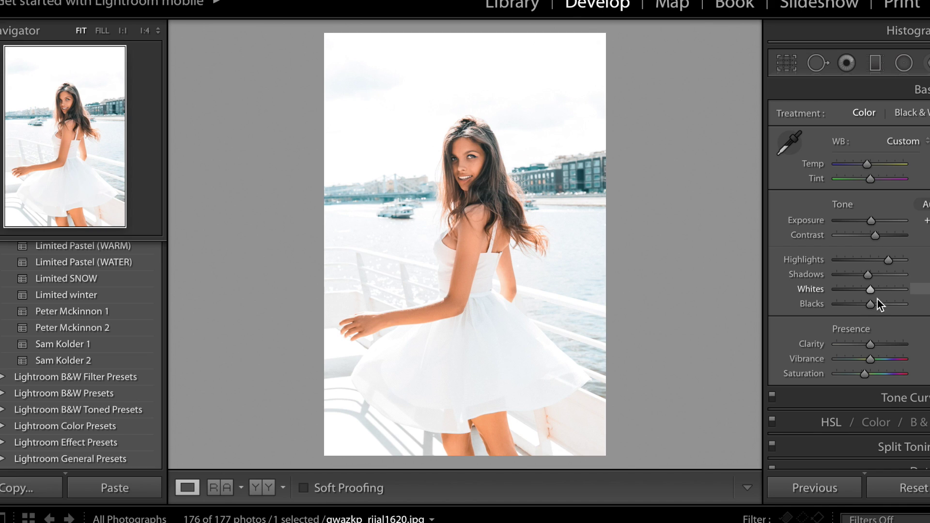
pyautogui.moveTo(870, 289); pyautogui.dragTo(858, 307)
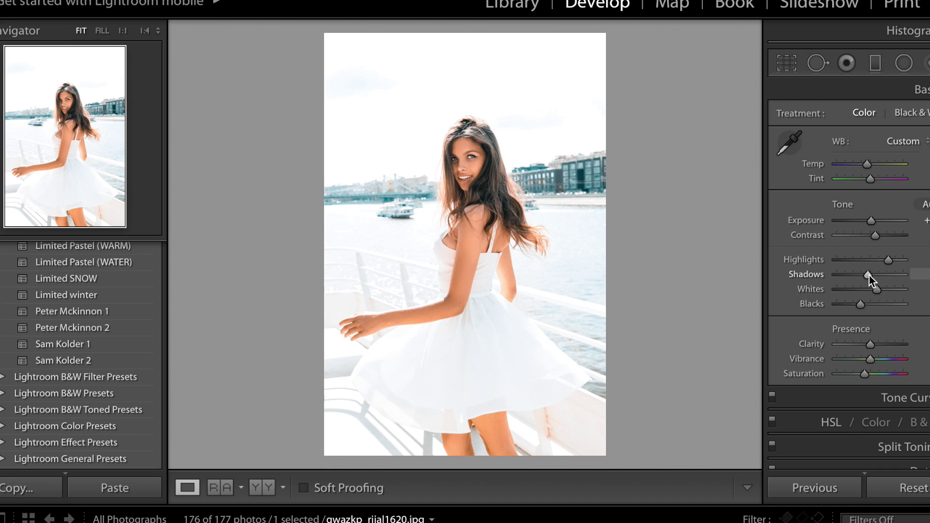
pyautogui.moveTo(869, 275); pyautogui.dragTo(871, 275)
pyautogui.moveTo(873, 238); pyautogui.dragTo(870, 237)
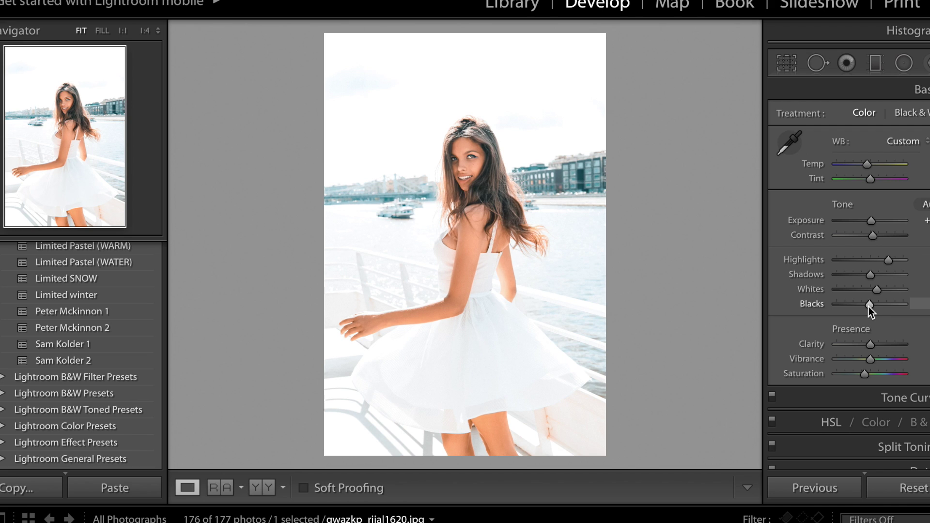
# - Compare against the Before view, then push Clarity close to its maximum
pyautogui.press('\\')
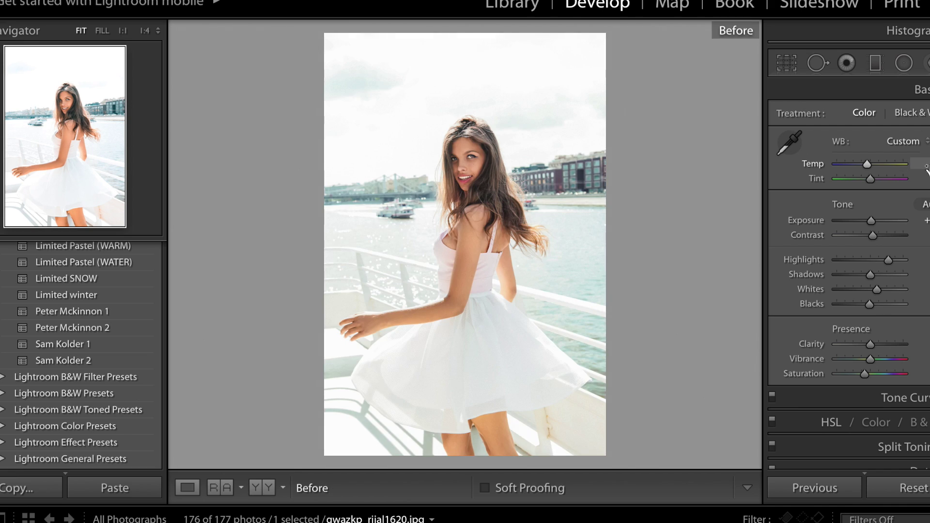
pyautogui.press('\\')
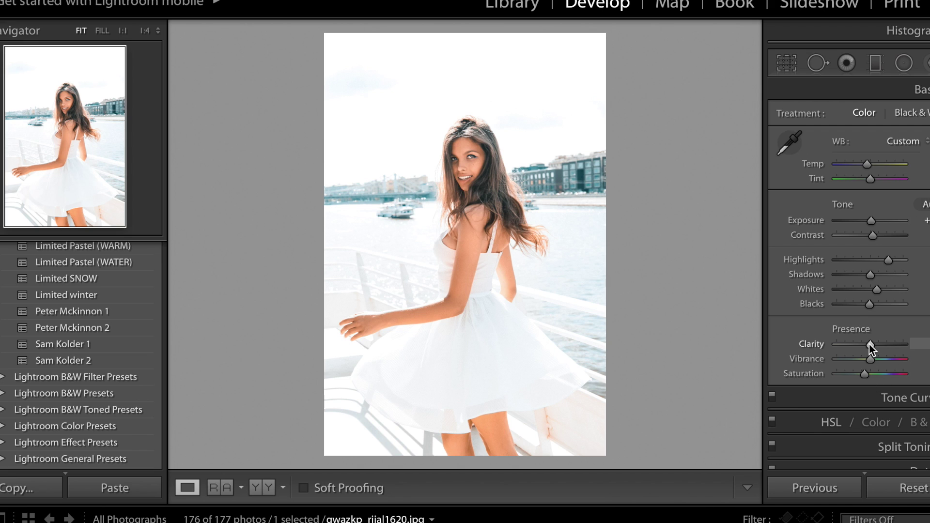
pyautogui.moveTo(874, 342); pyautogui.dragTo(903, 343)
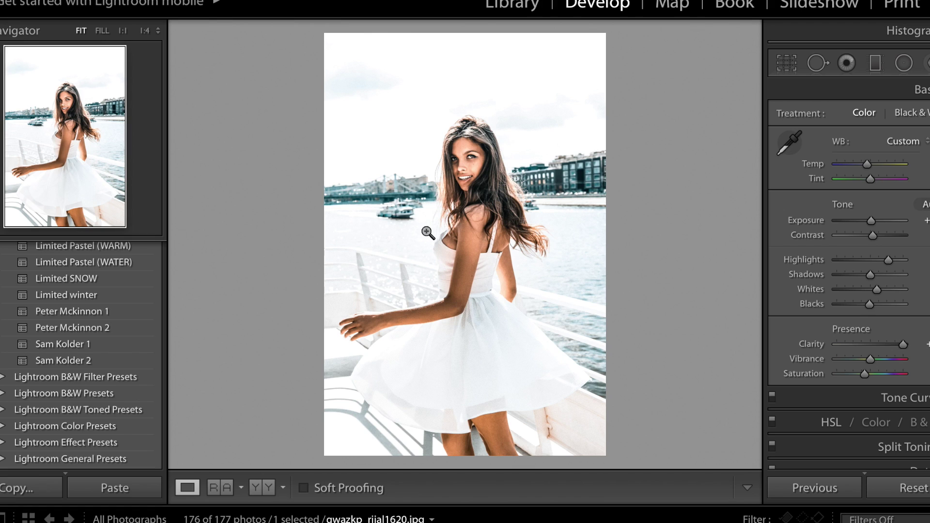
# - Review a Jon Olsson Instagram post in Safari as reference, then return to Lightroom
pyautogui.press('super+Tab')
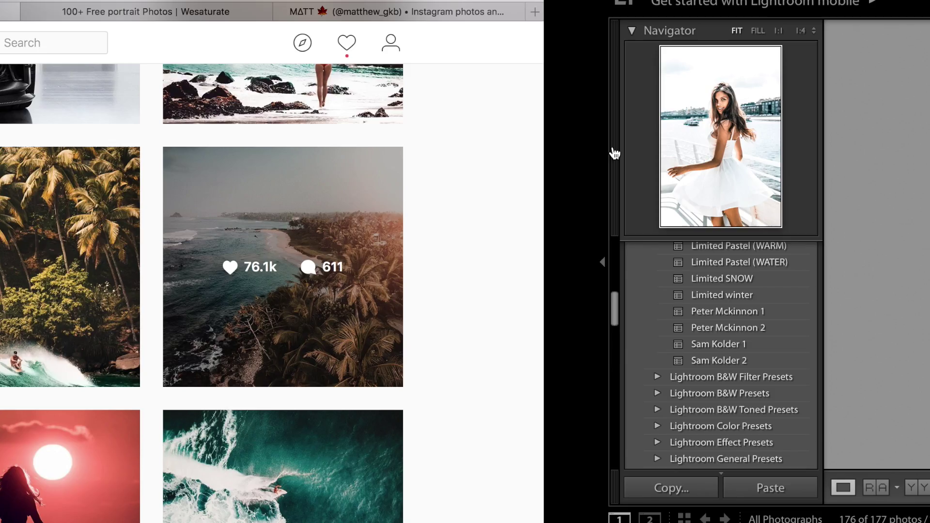
pyautogui.scroll(1, 616, 357)
pyautogui.scroll(-5, 615, 355)
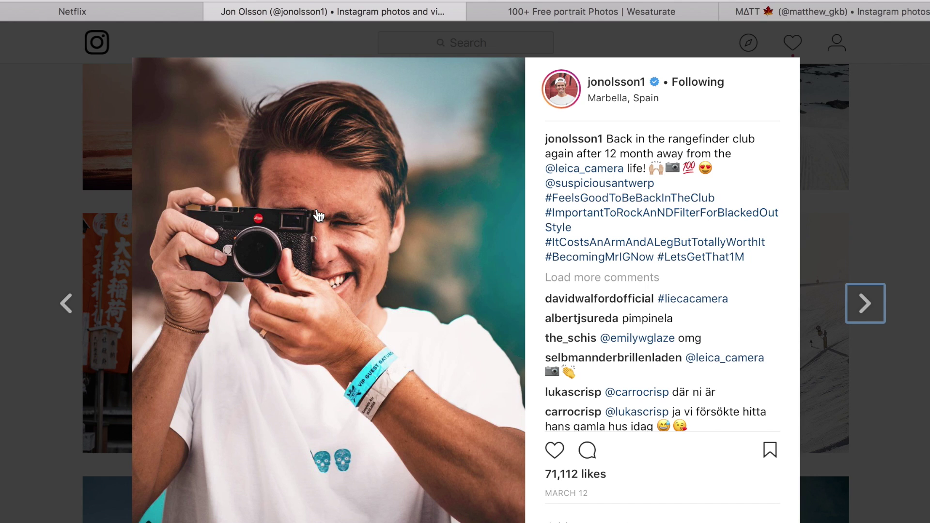
pyautogui.press('super+Tab')
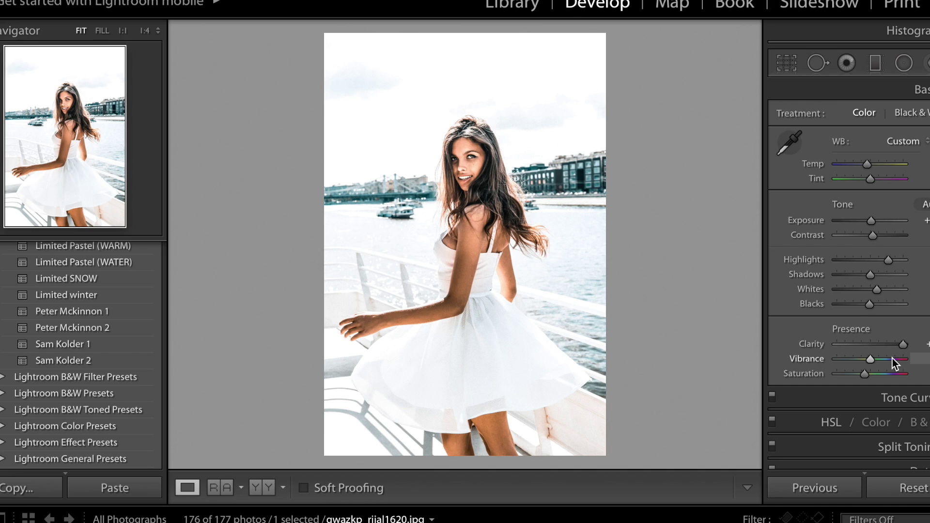
# - Reset Clarity to zero and add back a small positive amount
pyautogui.doubleClick(818, 344)
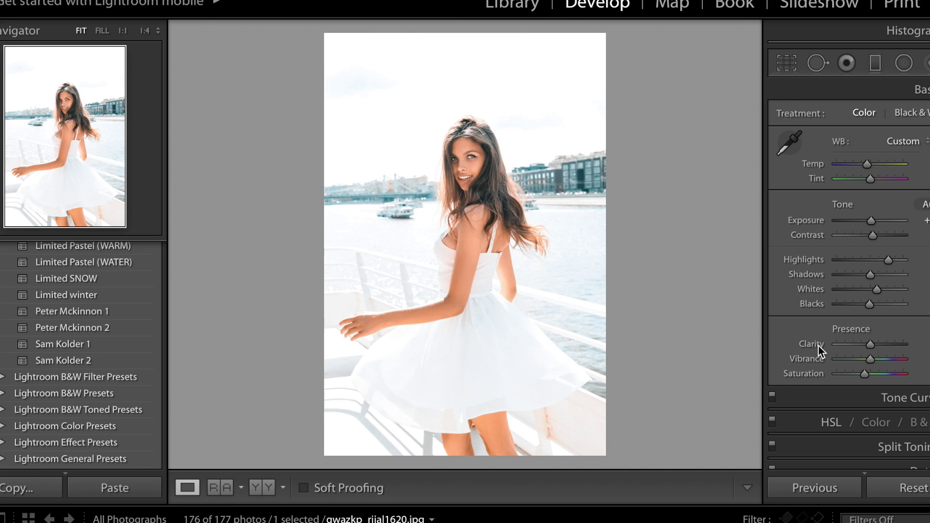
pyautogui.moveTo(873, 345); pyautogui.dragTo(878, 344)
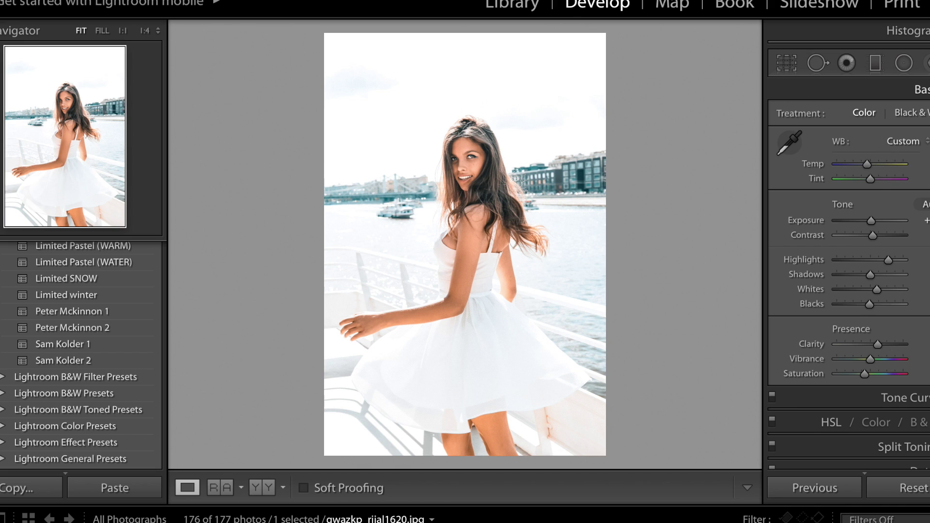
pyautogui.hotkey('ctrl', '1')
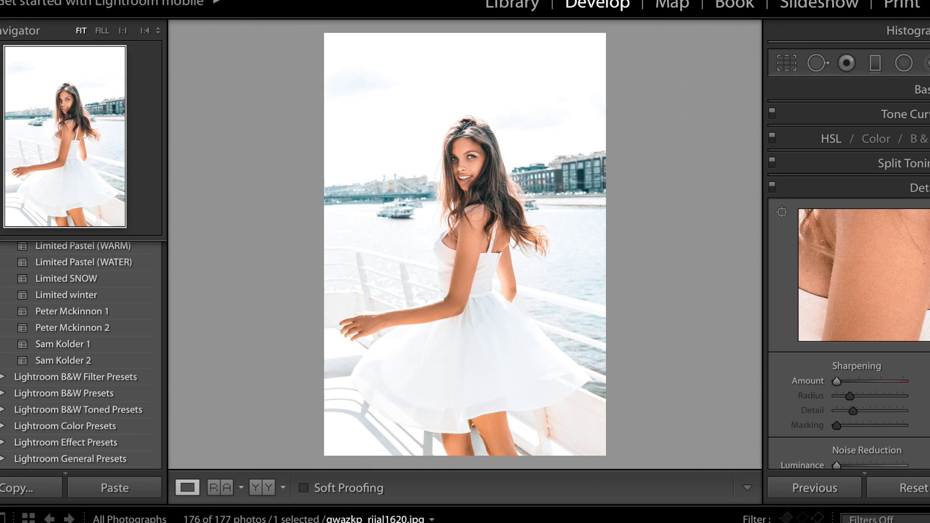
# - Raise the RGB point curve's black point to about 12.5% for faded, matte shadows
pyautogui.hotkey('ctrl', '2')
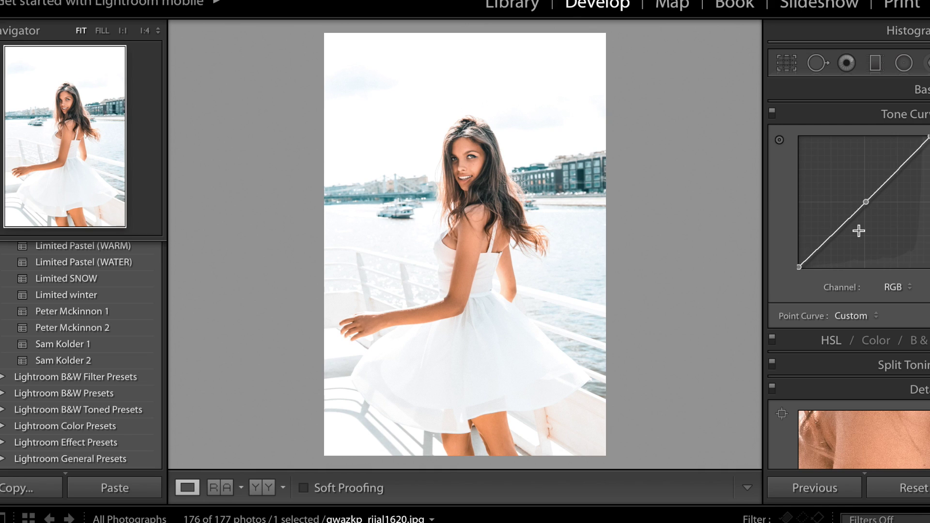
pyautogui.click(927, 315)
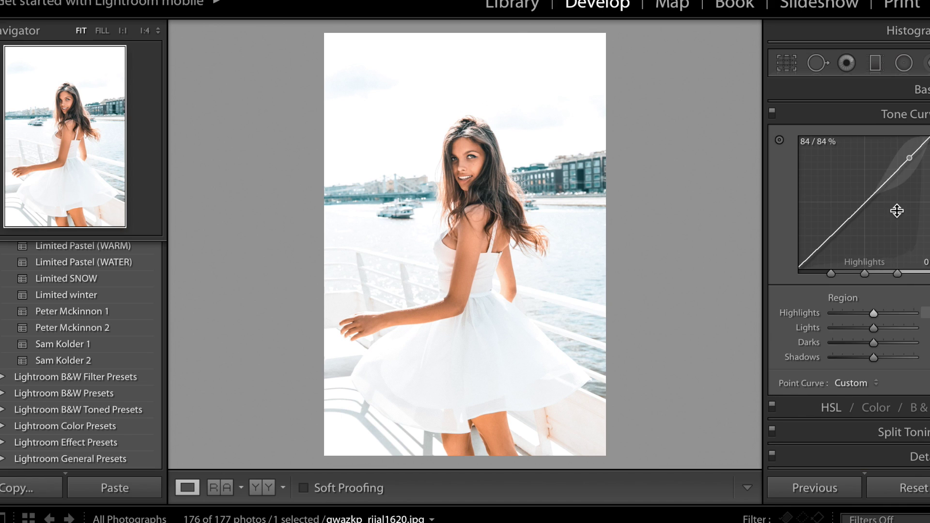
pyautogui.click(927, 382)
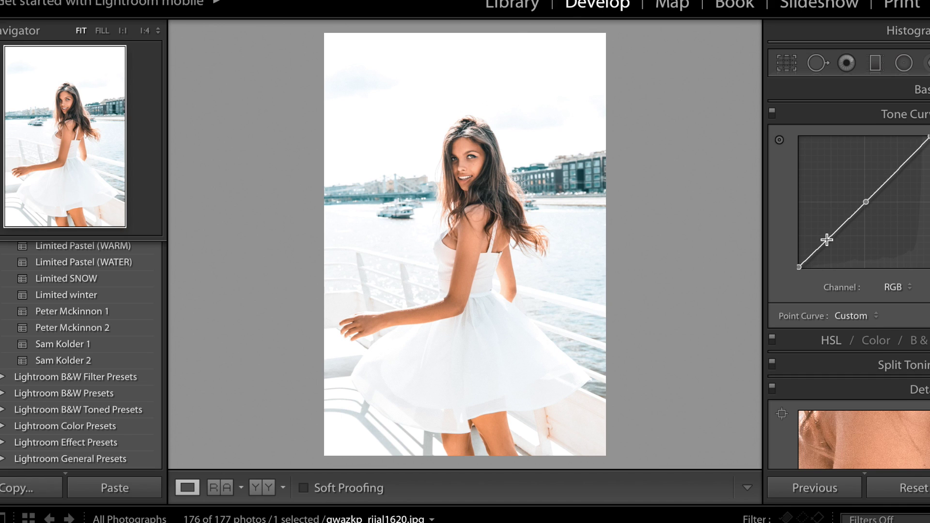
pyautogui.moveTo(798, 269); pyautogui.dragTo(808, 252)
pyautogui.hotkey('ctrl', '2')
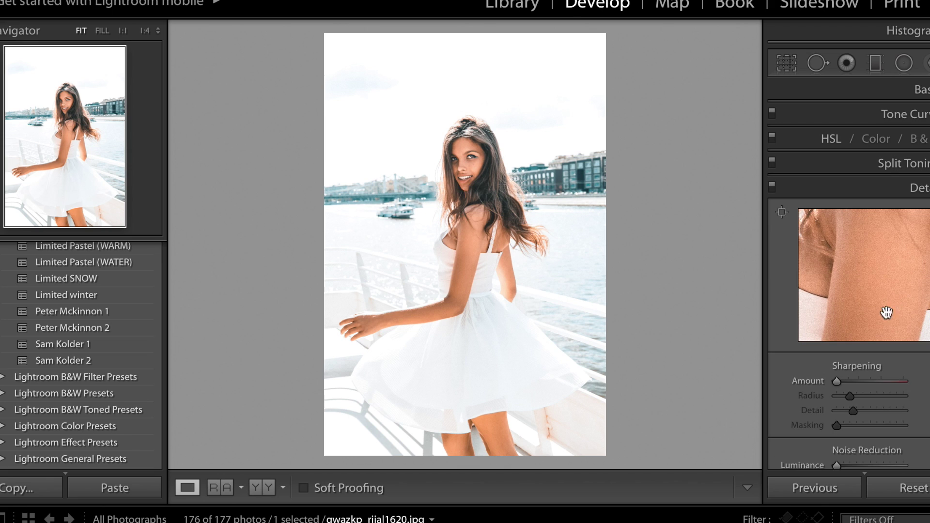
# - Set the Detail panel's Sharpening Amount to a light value just above zero
pyautogui.scroll(-1, 897, 257)
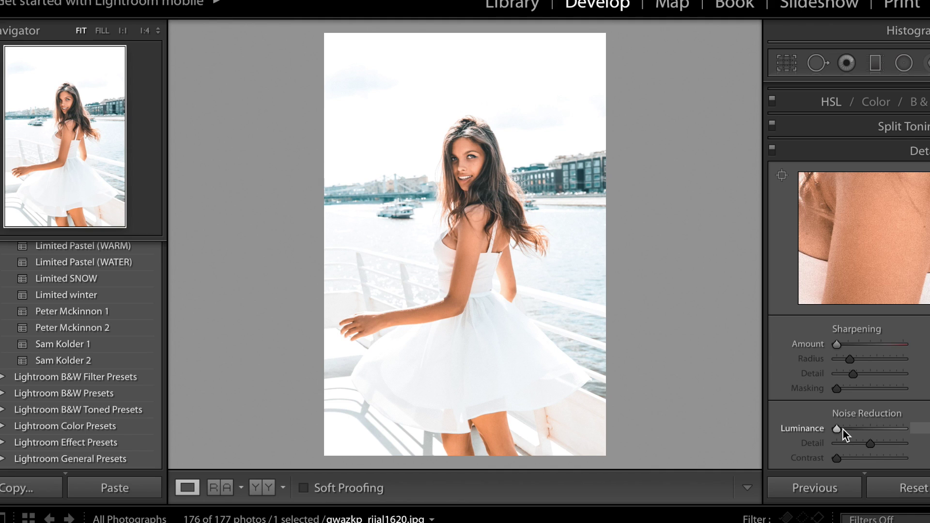
pyautogui.click(850, 344)
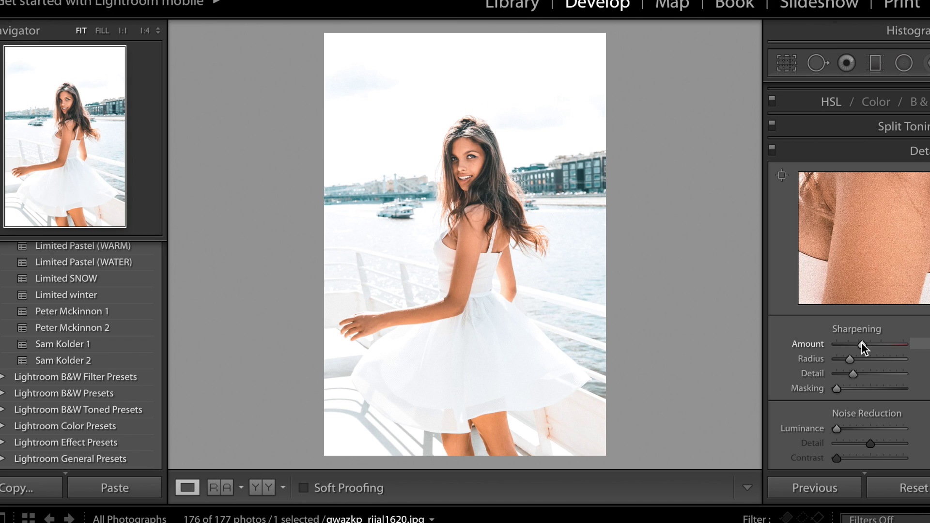
pyautogui.moveTo(861, 344); pyautogui.dragTo(844, 344)
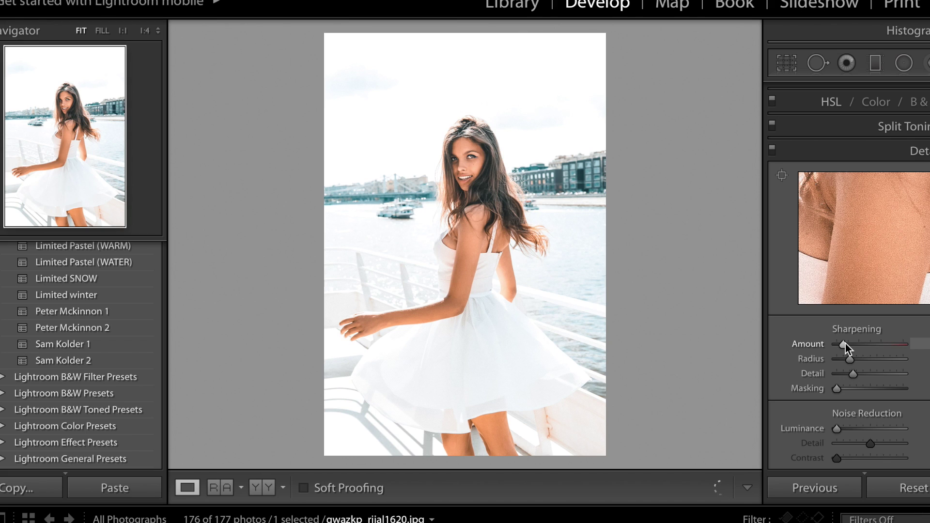
pyautogui.click(915, 155)
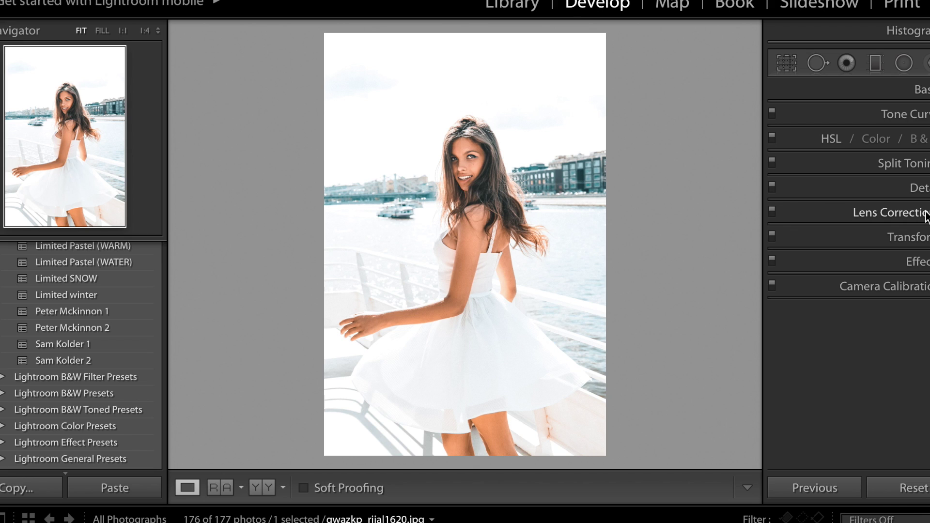
# - Check the Before view, then show the Before & After views side by side (Y|Y)
pyautogui.press('\\')
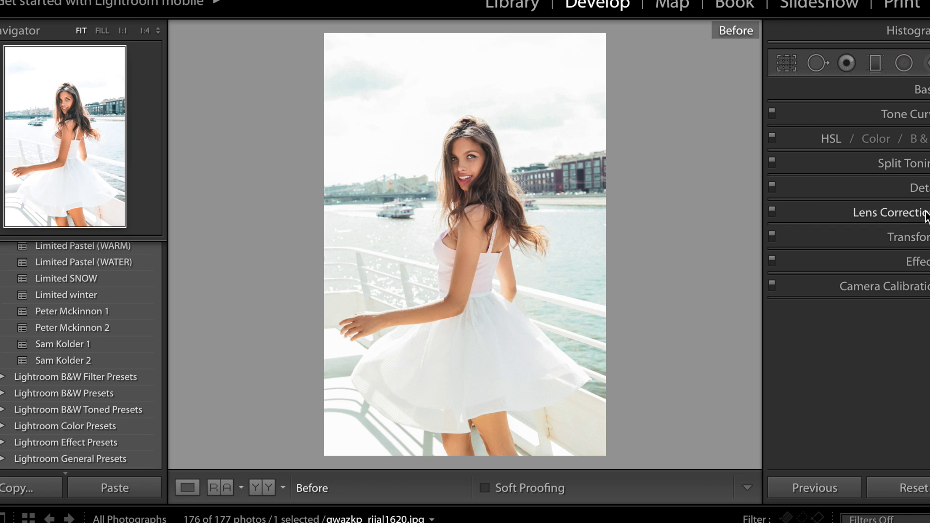
pyautogui.press('\\')
pyautogui.press('\\')
pyautogui.press('\\')
pyautogui.press('\\')
pyautogui.press('\\')
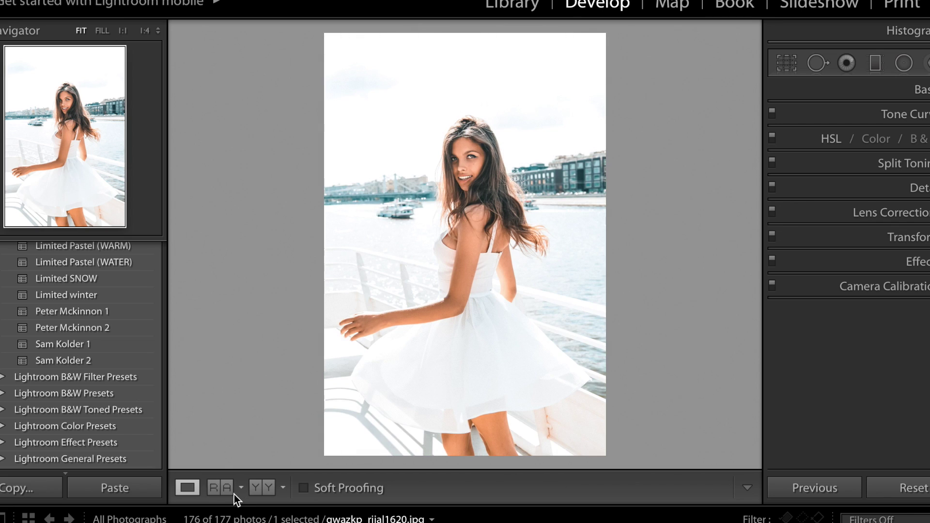
pyautogui.click(227, 487)
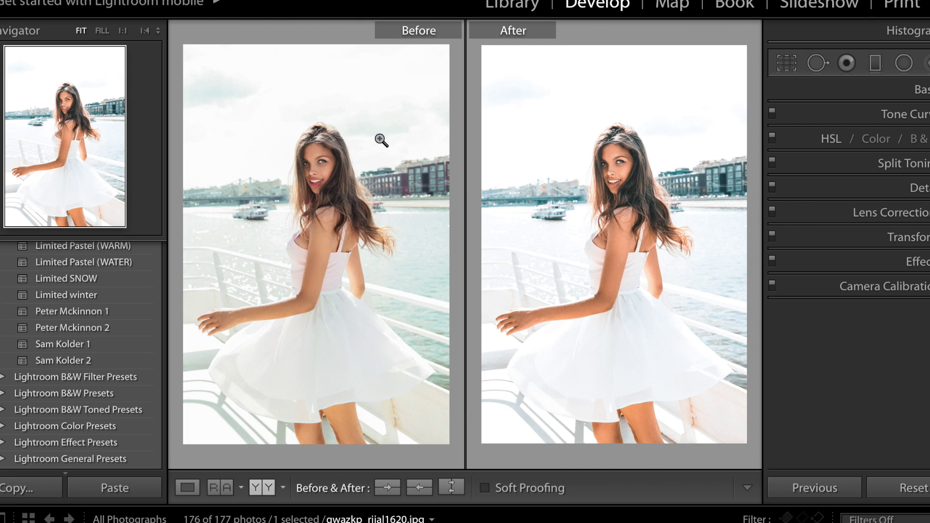